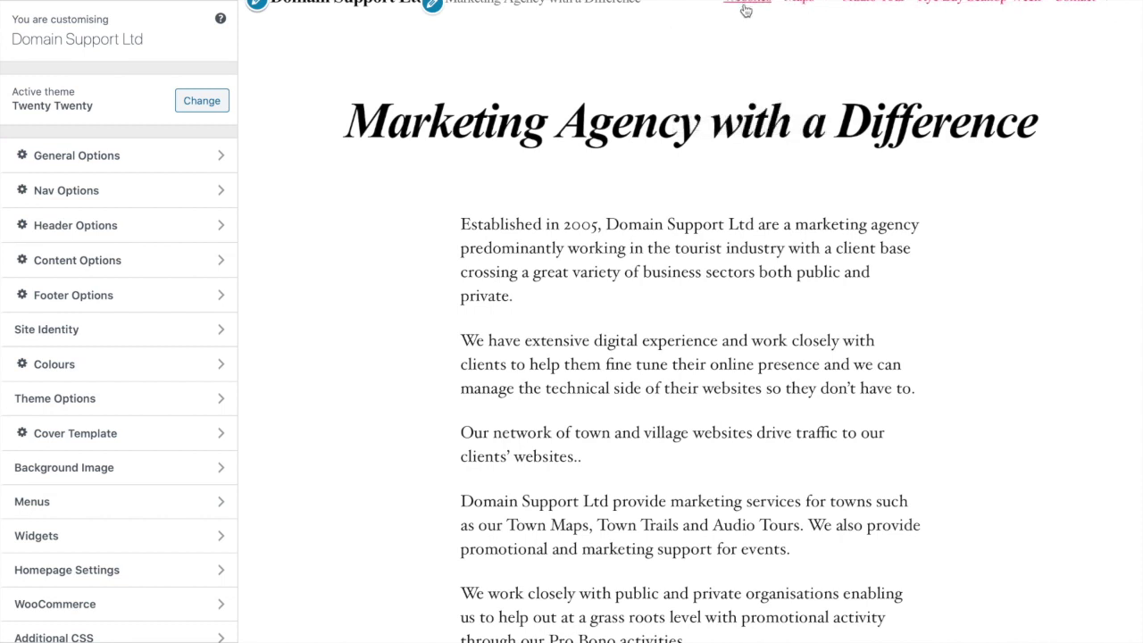
- Turn on Remove Link Underlines in General Options and return to the main Customizer menu
mouse_move(815, 1)
left_click(139, 157)
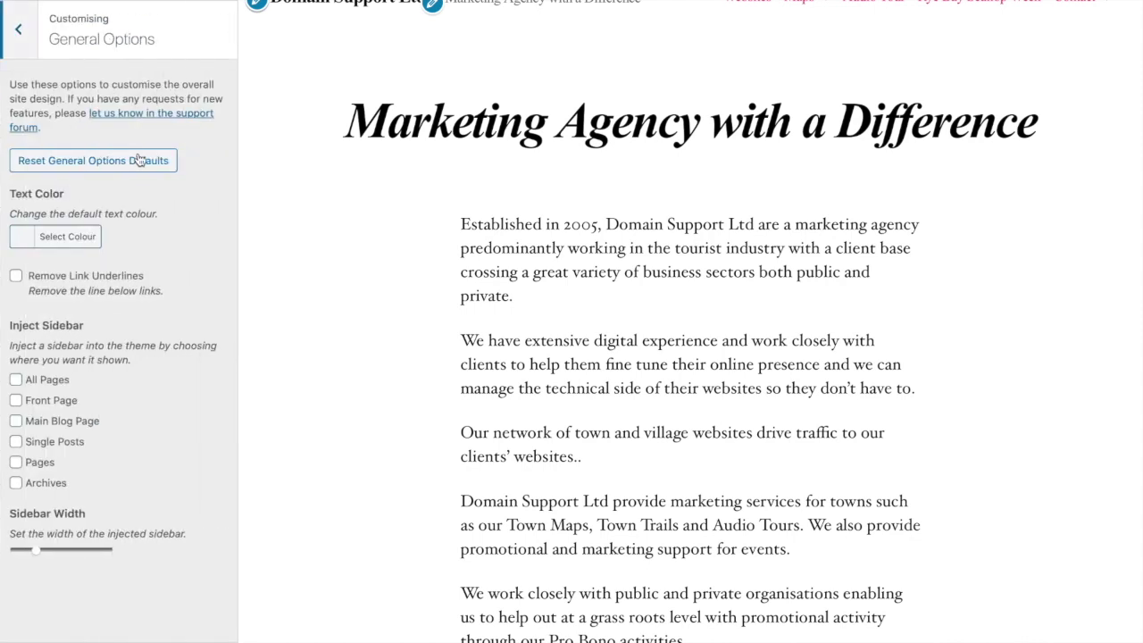
left_click(16, 278)
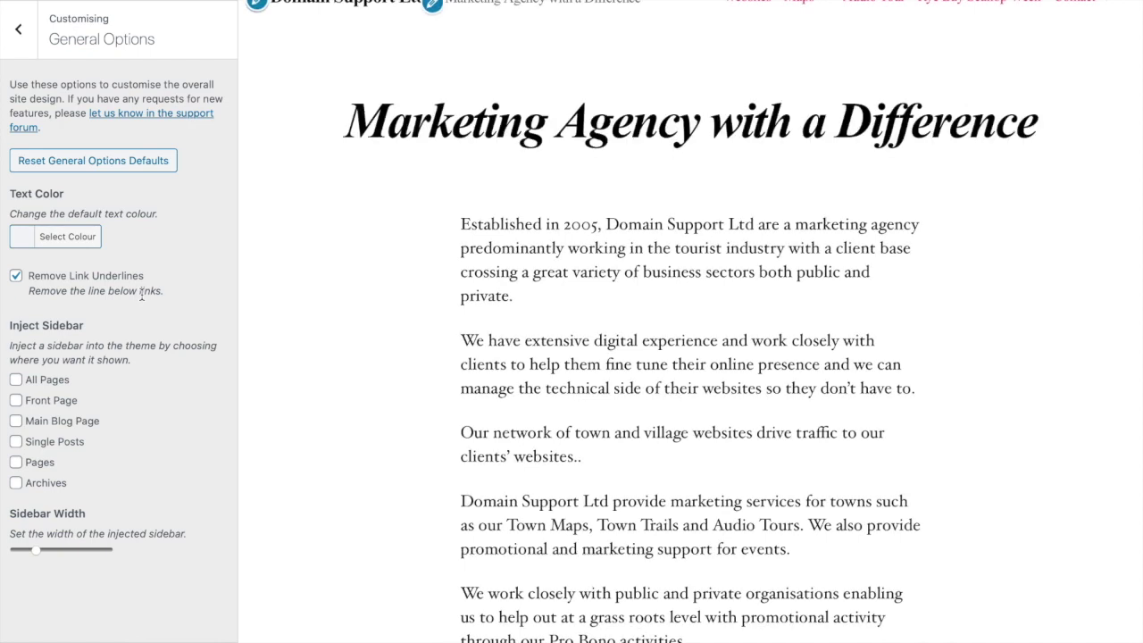
left_click(21, 32)
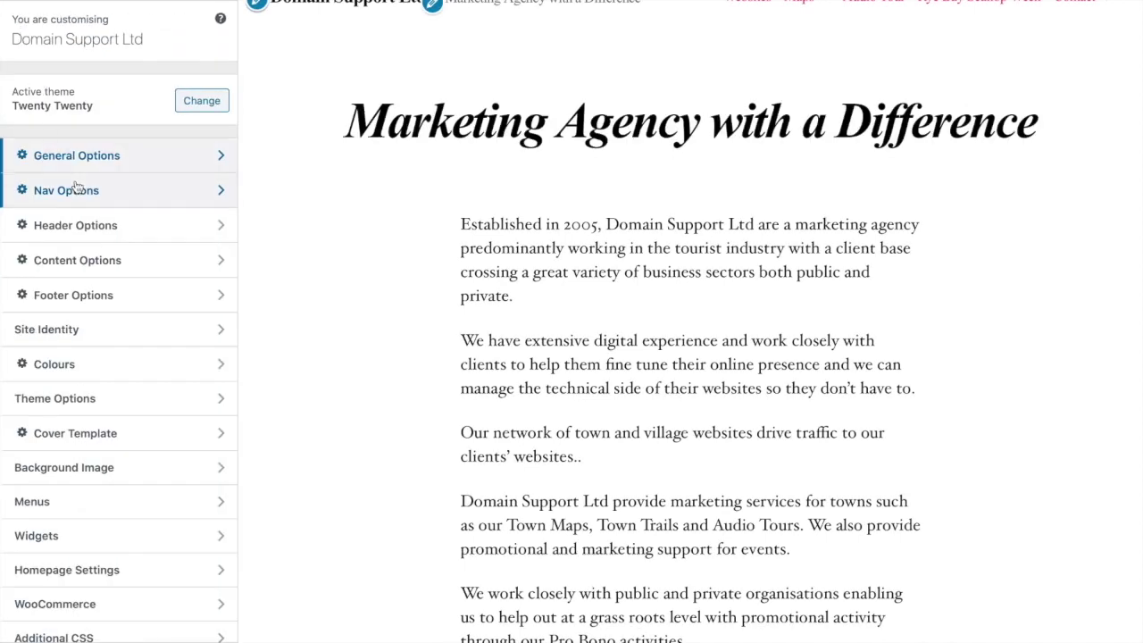
- In Nav Options, paste the HTML span markup into the Site Title field
left_click(99, 200)
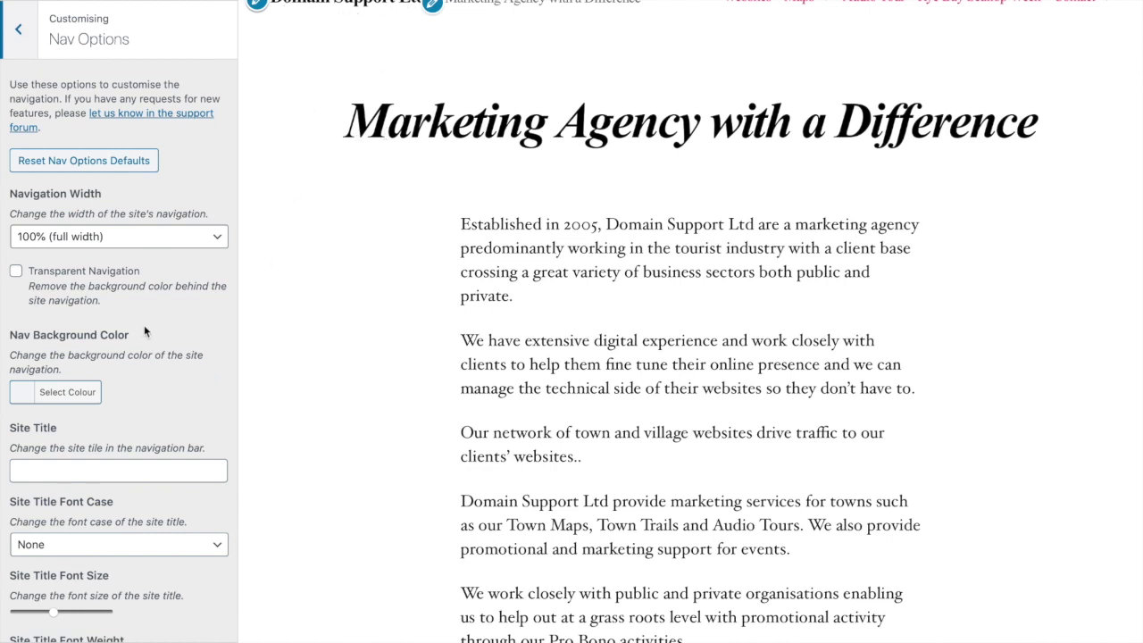
scroll(144, 332, "down", 5)
left_click(98, 276)
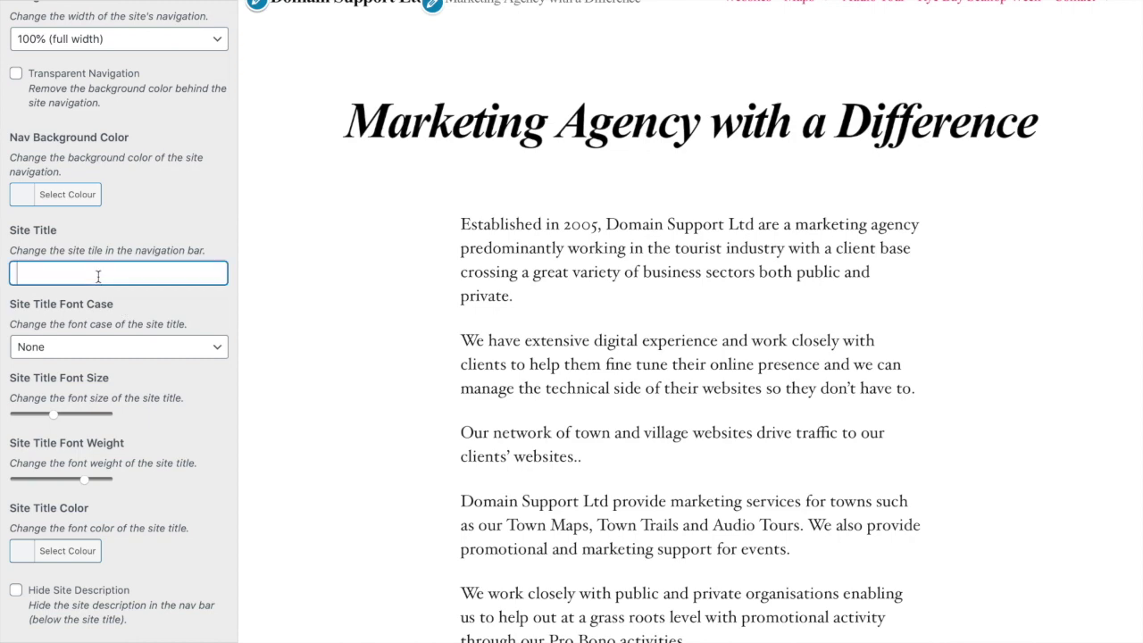
key("ctrl+v")
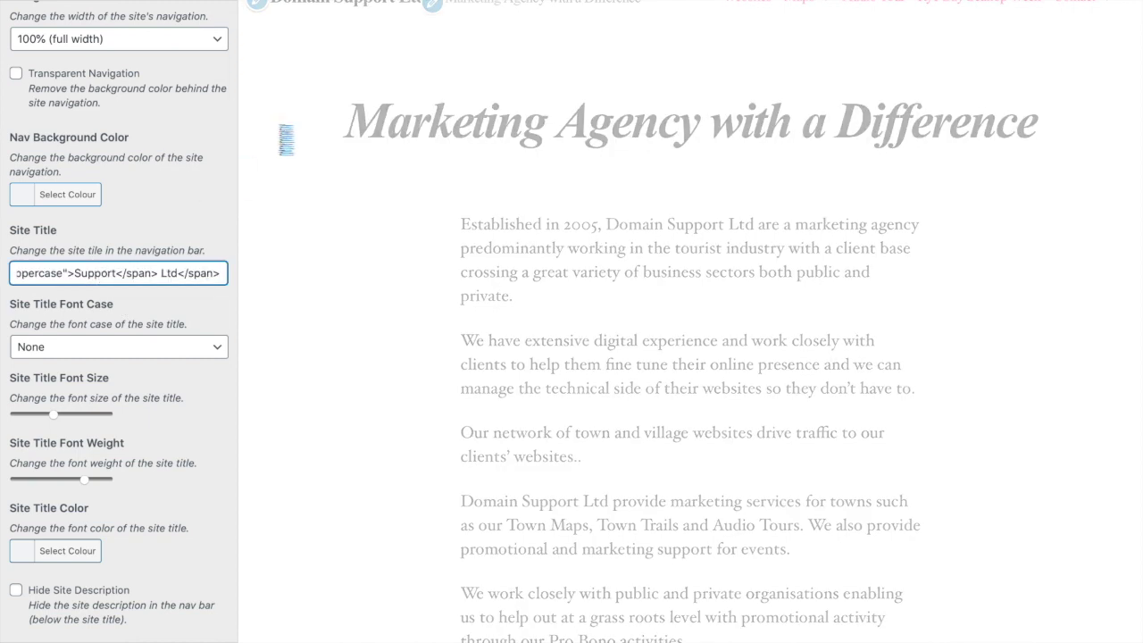
- Increase the Site Title font size and reduce its font weight
scroll(188, 213, "down", 2)
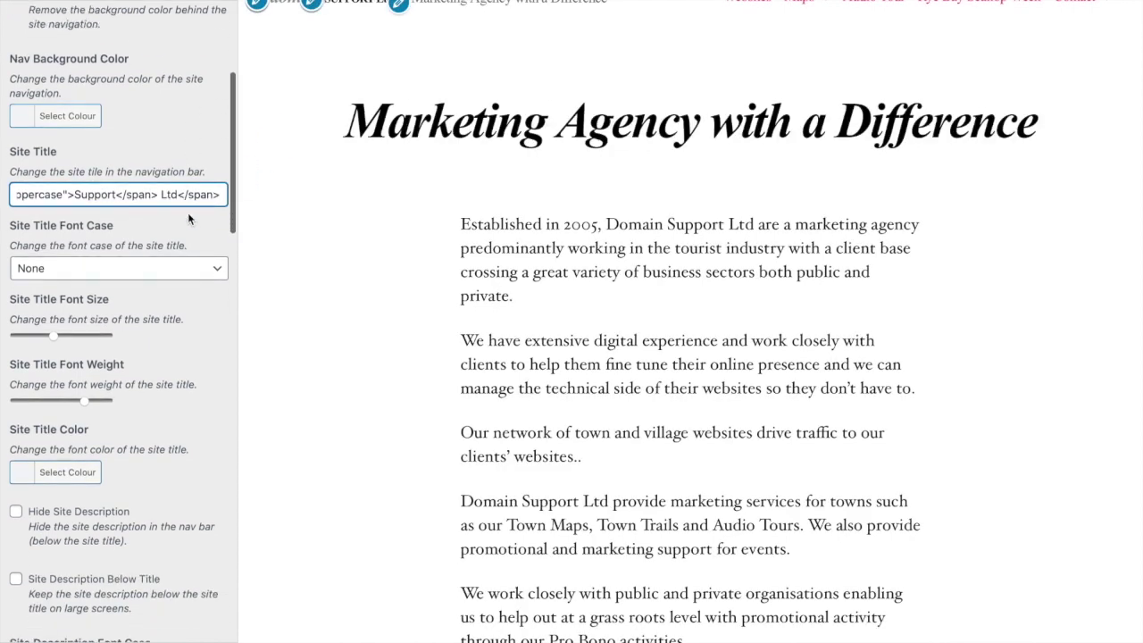
scroll(187, 212, "down", 1)
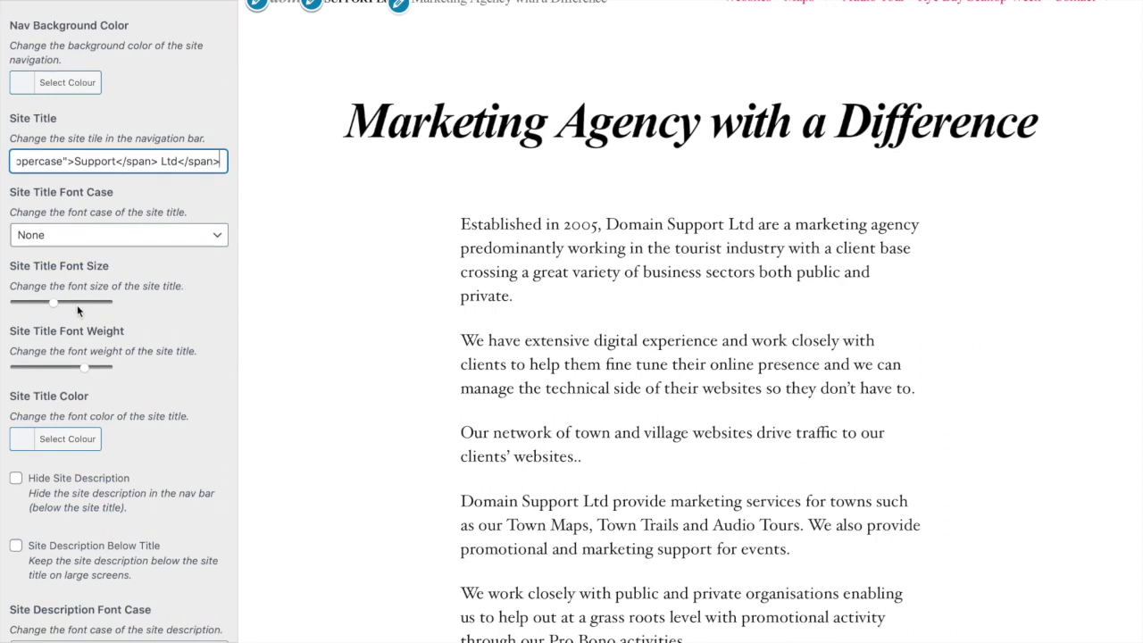
left_click_drag(54, 303, 90, 305)
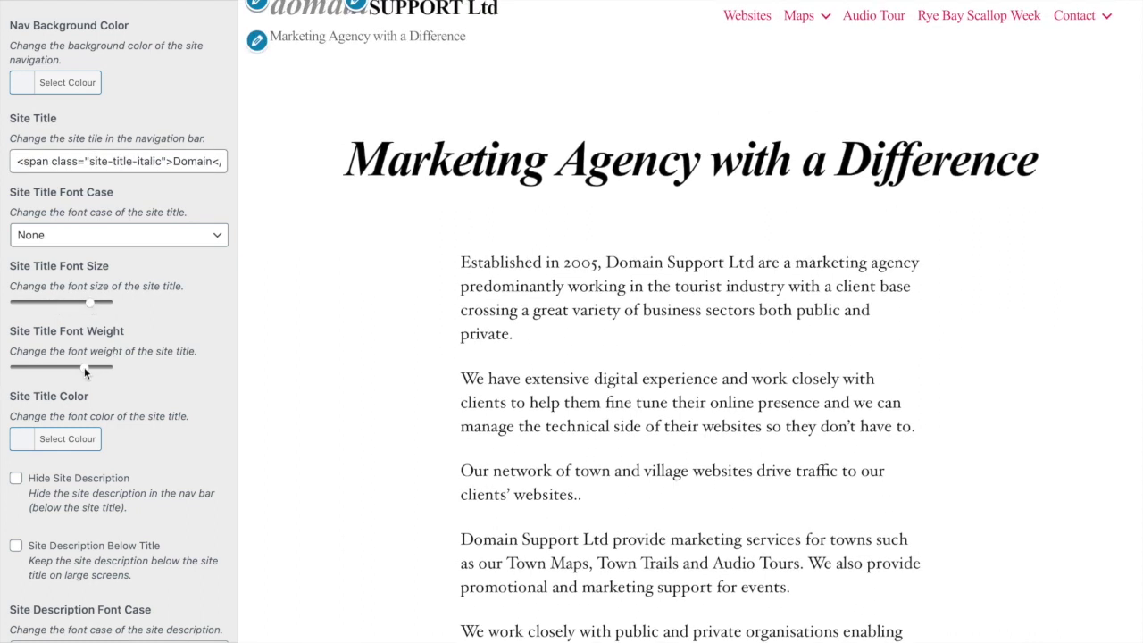
left_click_drag(63, 367, 53, 367)
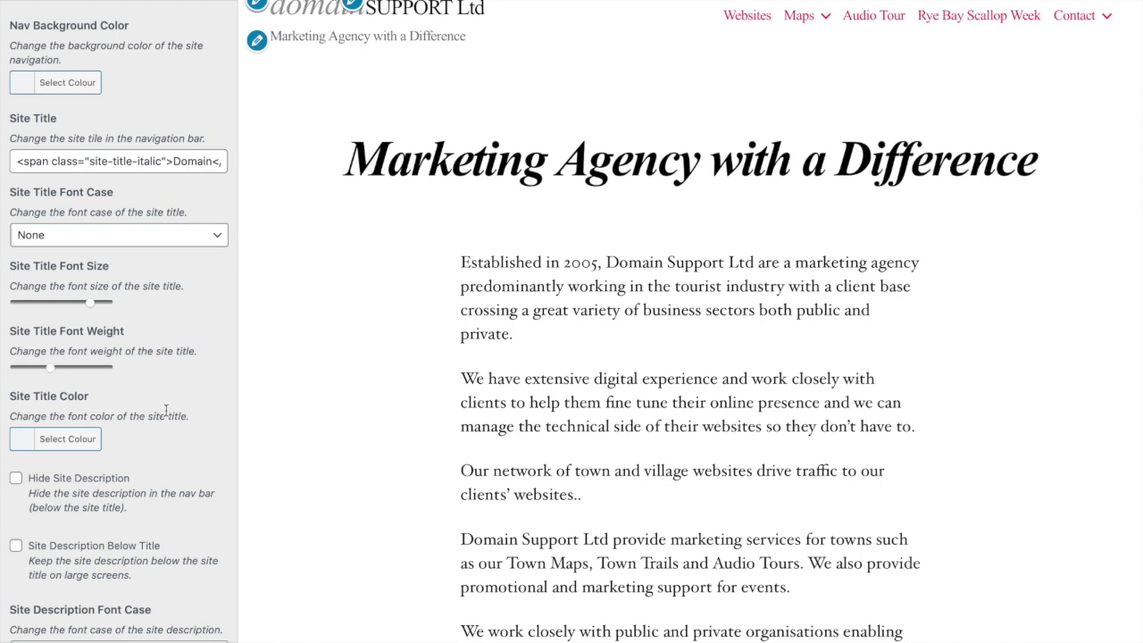
scroll(166, 411, "down", 3)
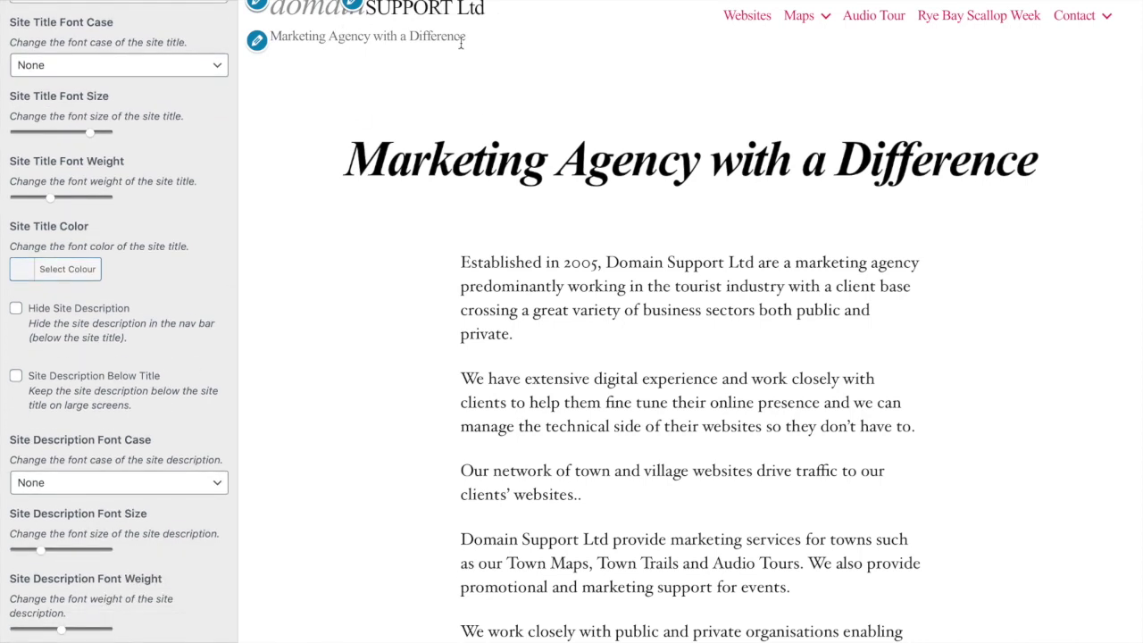
- Tick Hide Site Description so the tagline no longer shows under the title
left_click(67, 312)
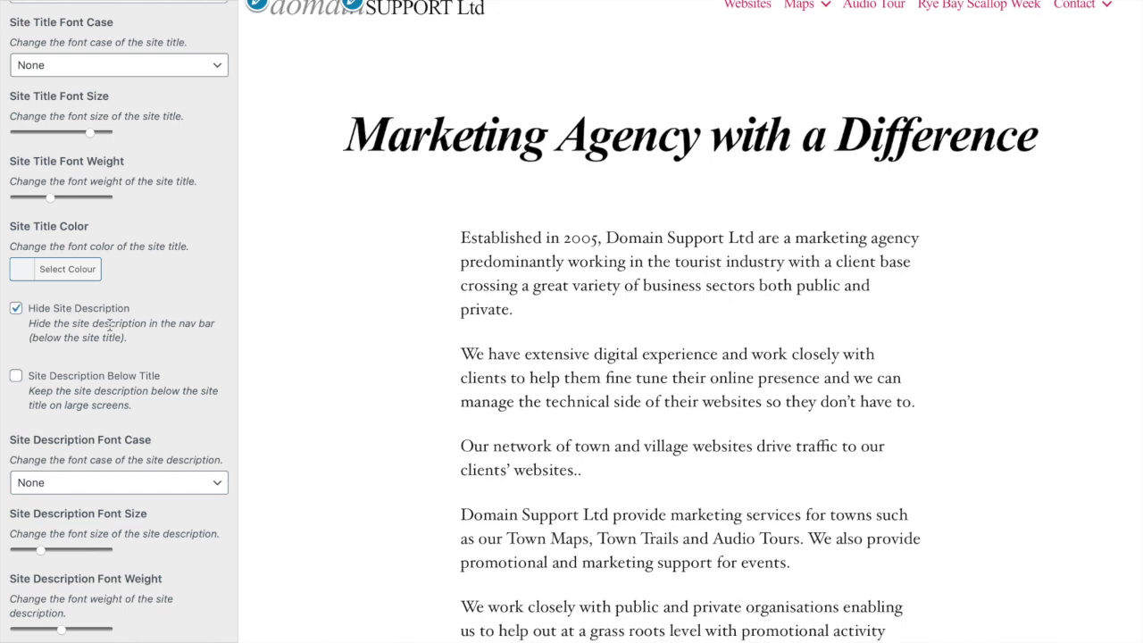
scroll(120, 364, "down", 3)
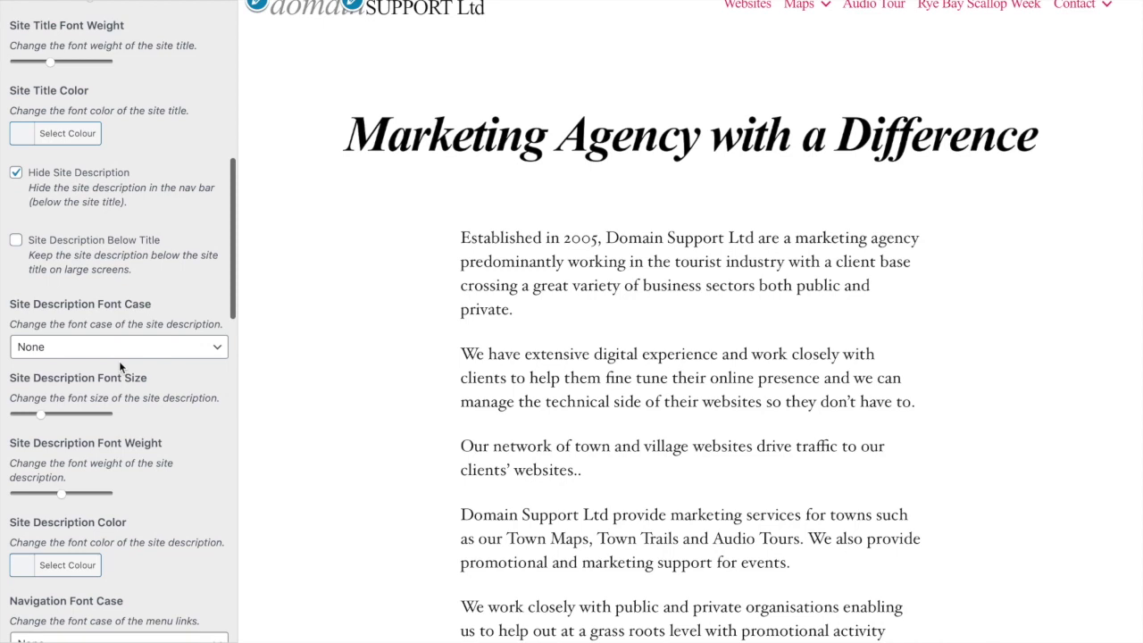
scroll(119, 361, "up", 2)
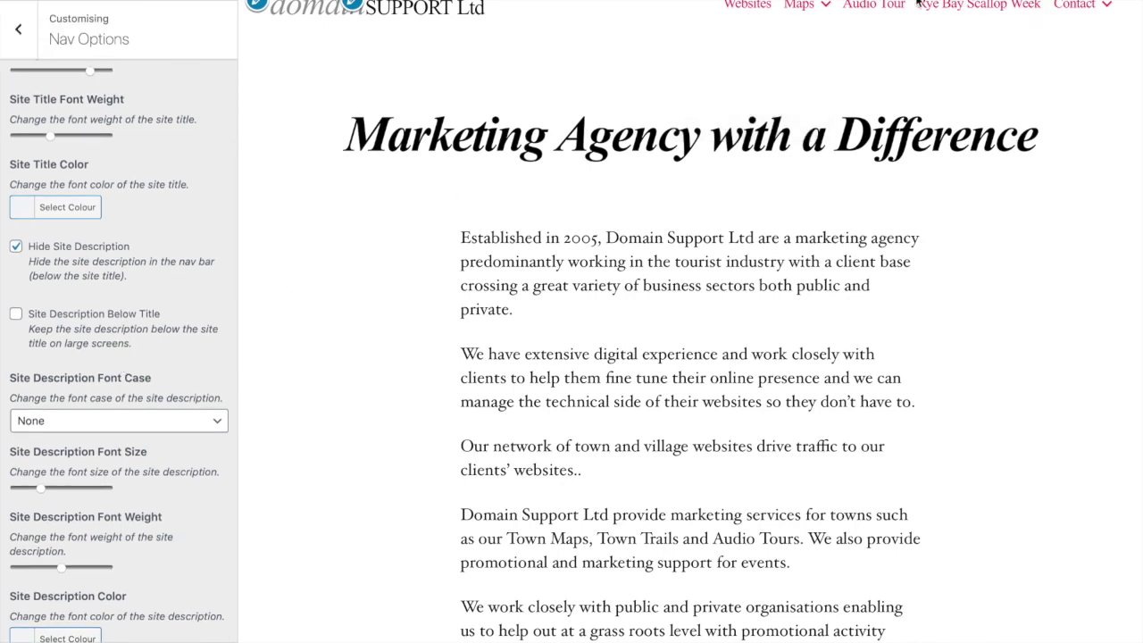
mouse_move(745, 28)
scroll(120, 402, "down", 8)
scroll(120, 402, "down", 2)
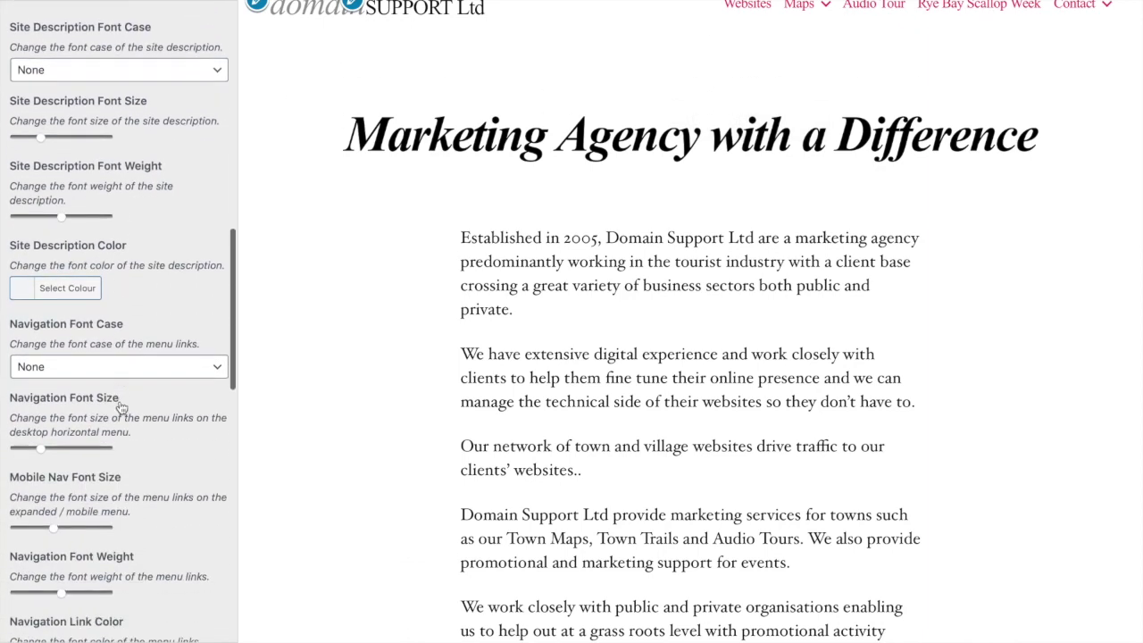
- Set Navigation Font Case to Lowercase and slightly increase the navigation font size
left_click(88, 370)
left_click(75, 413)
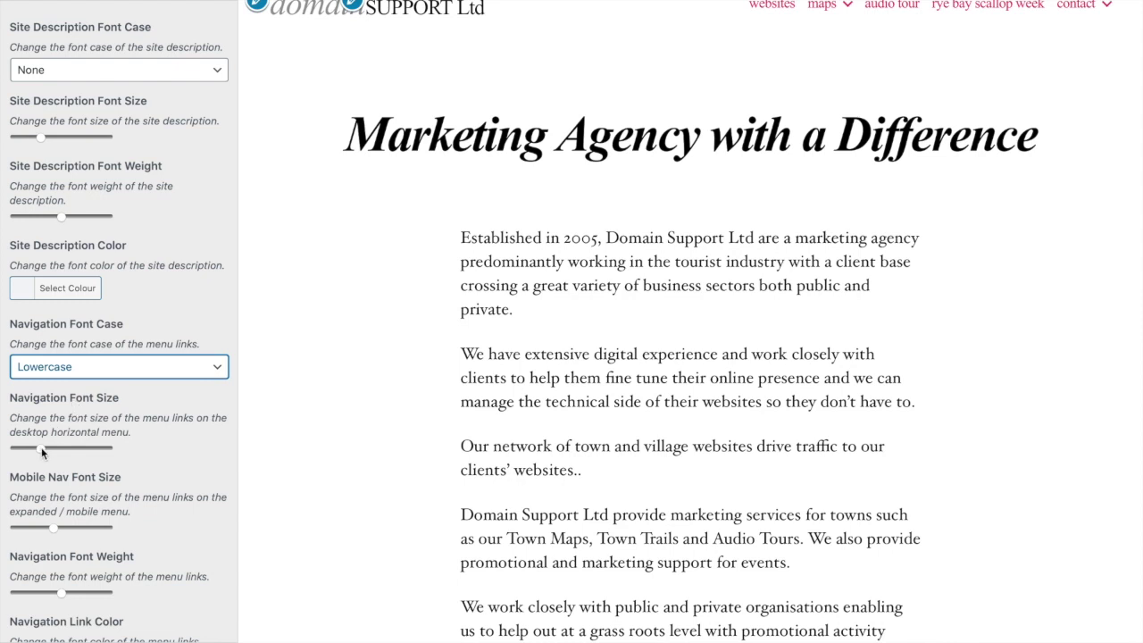
left_click_drag(41, 450, 54, 452)
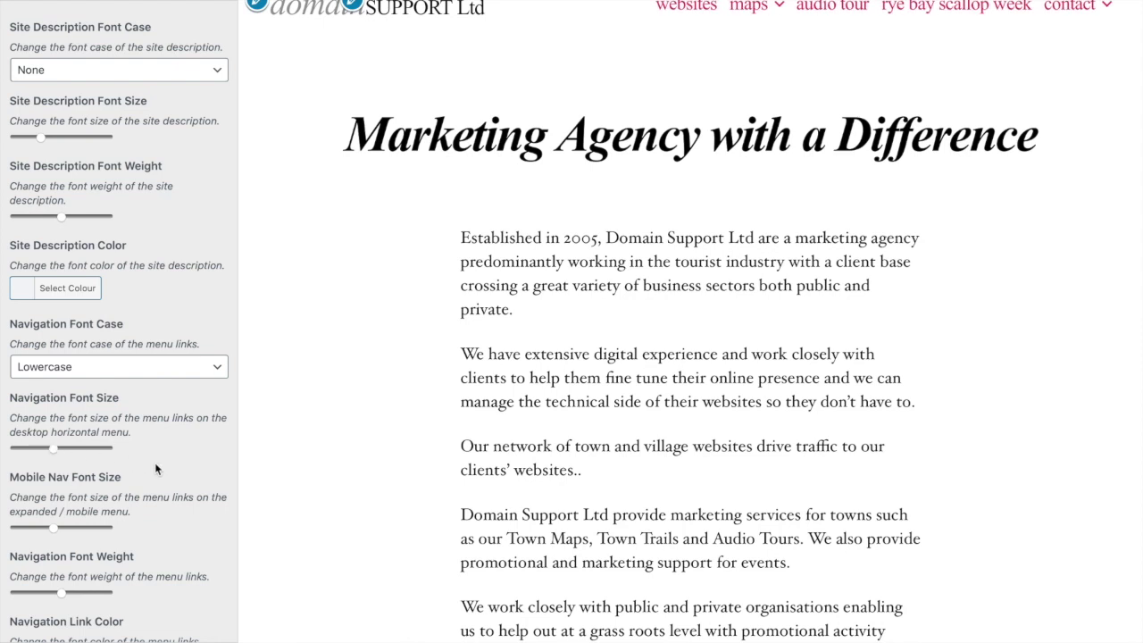
scroll(155, 462, "down", 3)
scroll(155, 465, "down", 1)
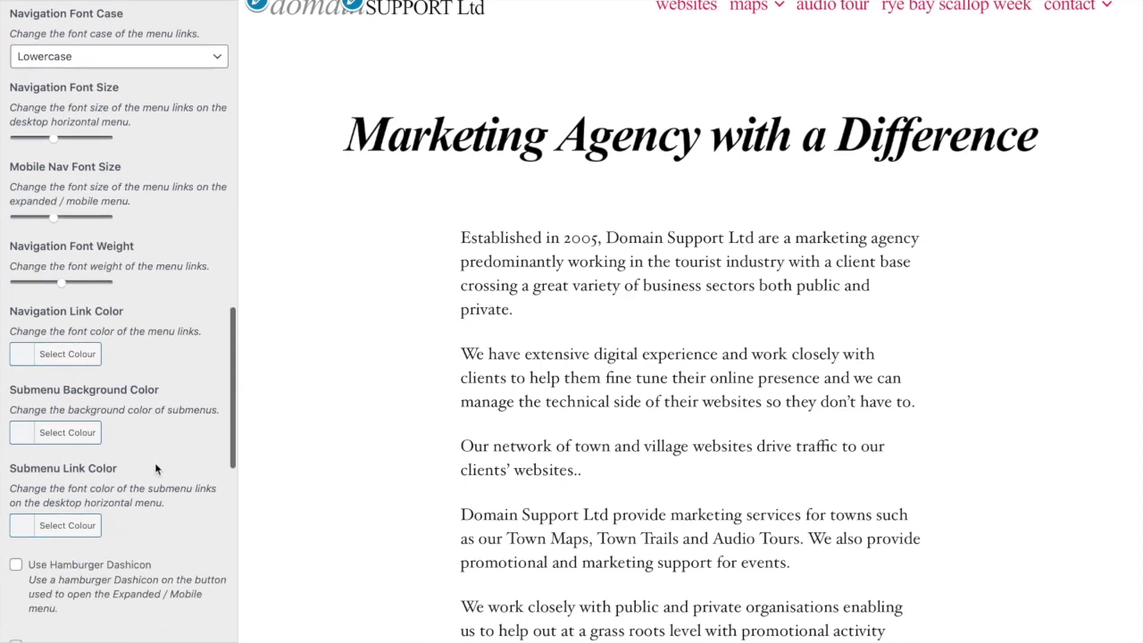
- Set the Navigation Link Color to orange #faa61a
left_click(67, 354)
left_click(138, 353)
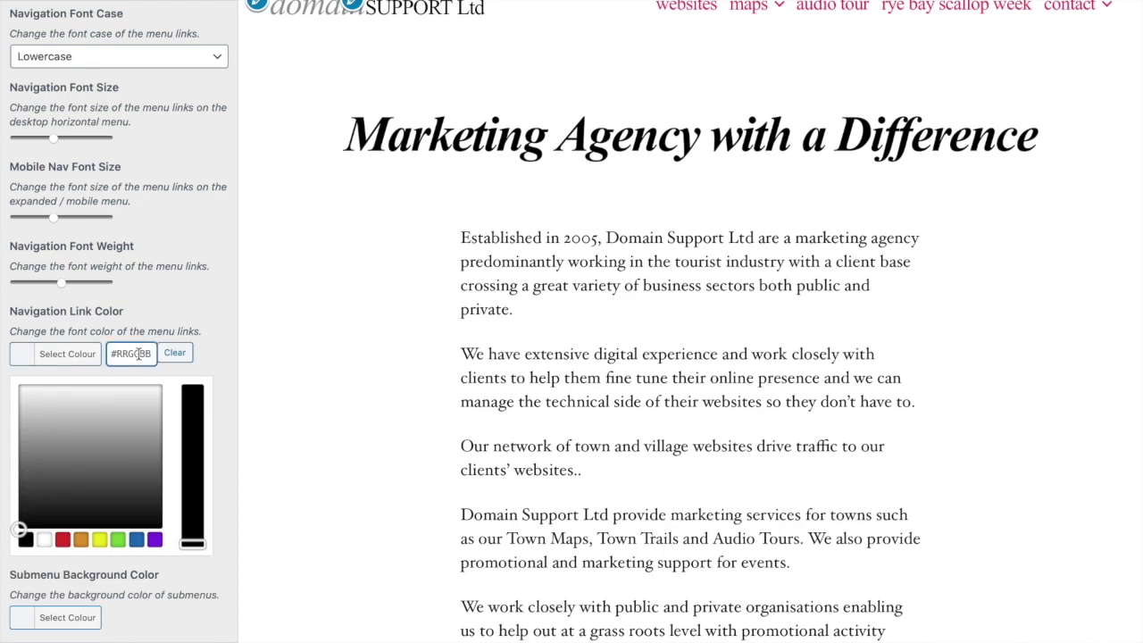
type("f")
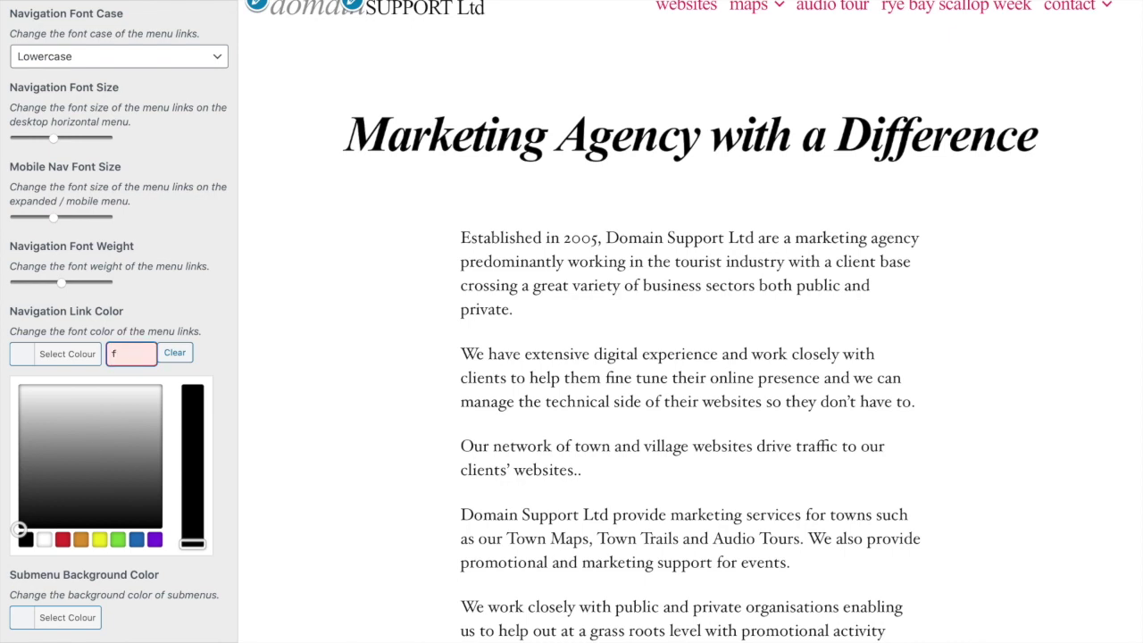
type("aa61a")
key("ctrl+a")
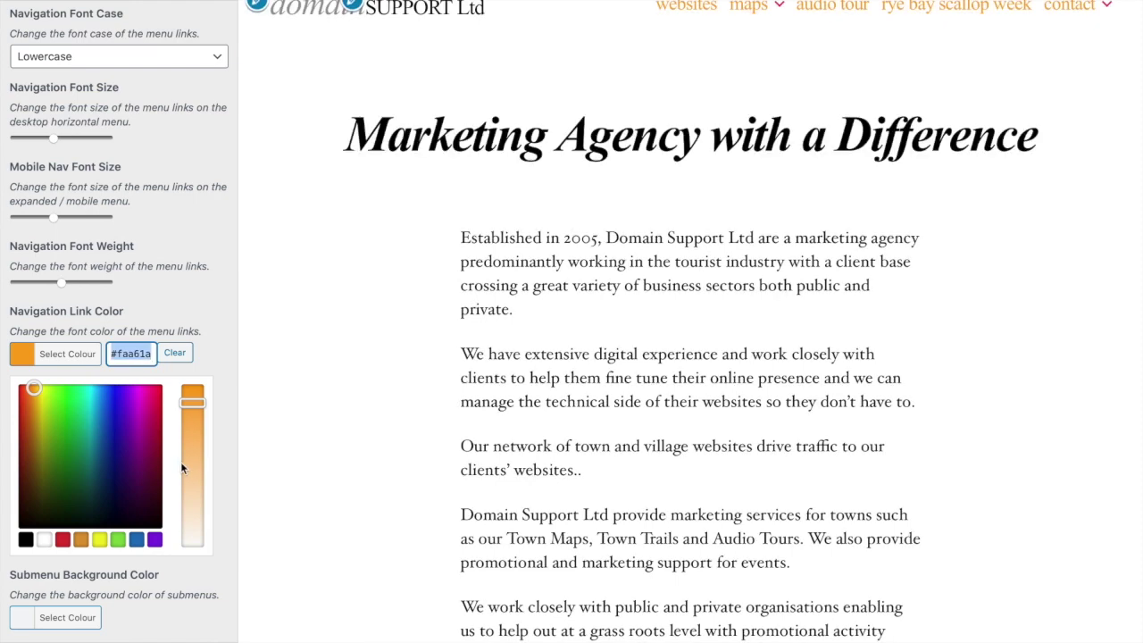
mouse_move(755, 11)
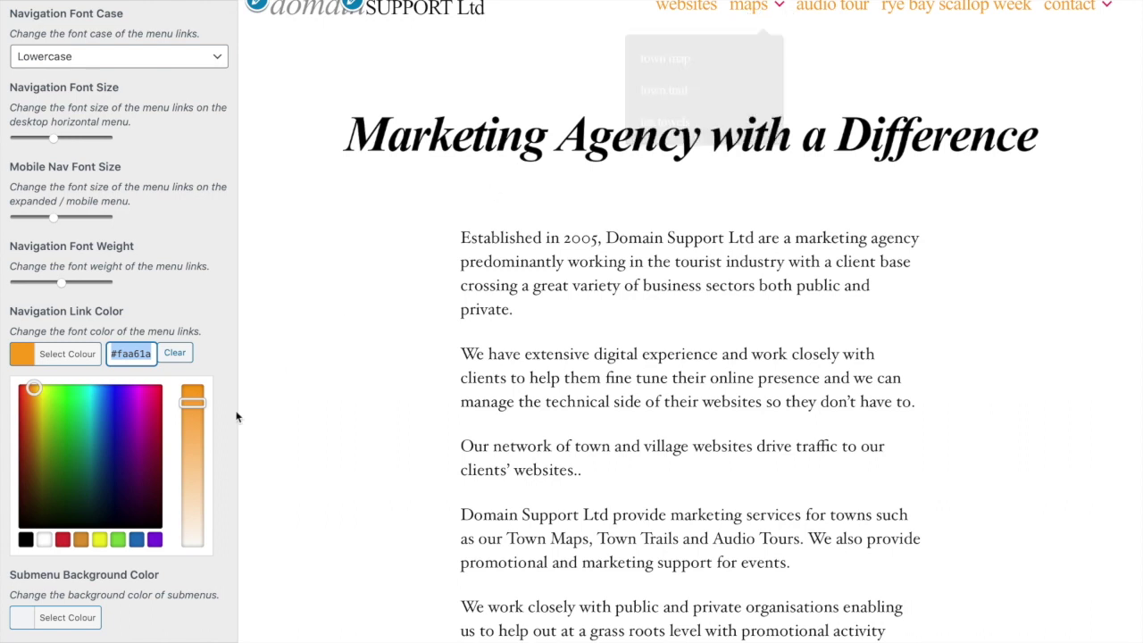
scroll(125, 563, "down", 3)
left_click(105, 500)
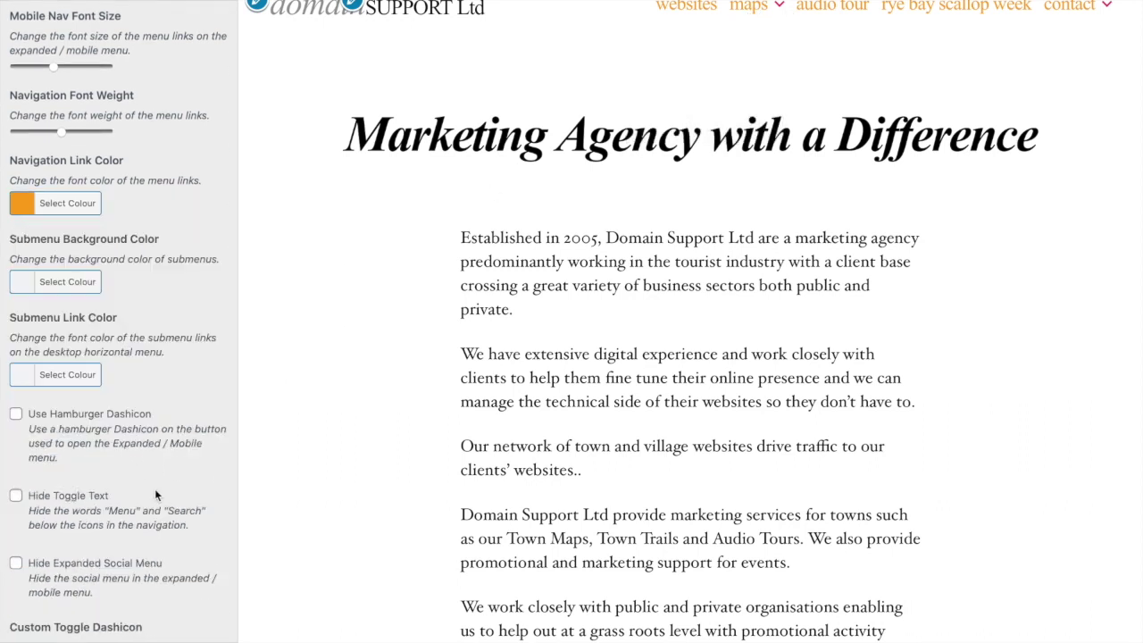
- Set the Submenu Background Color to the same orange #faa61a
left_click(73, 283)
left_click(130, 284)
type("#f5a52a")
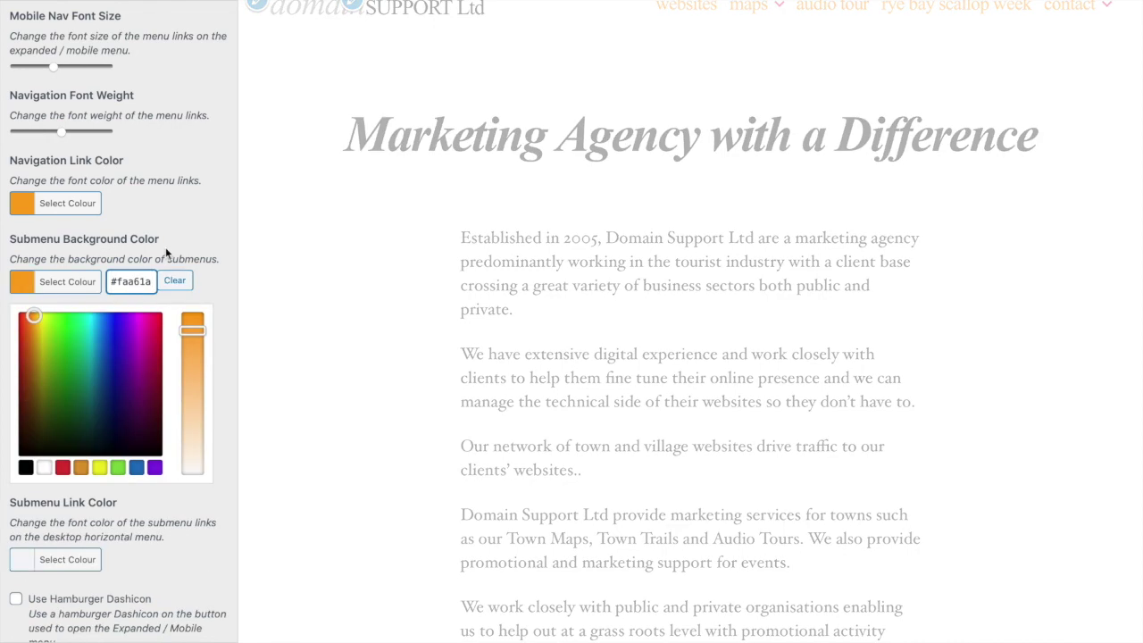
left_click(194, 202)
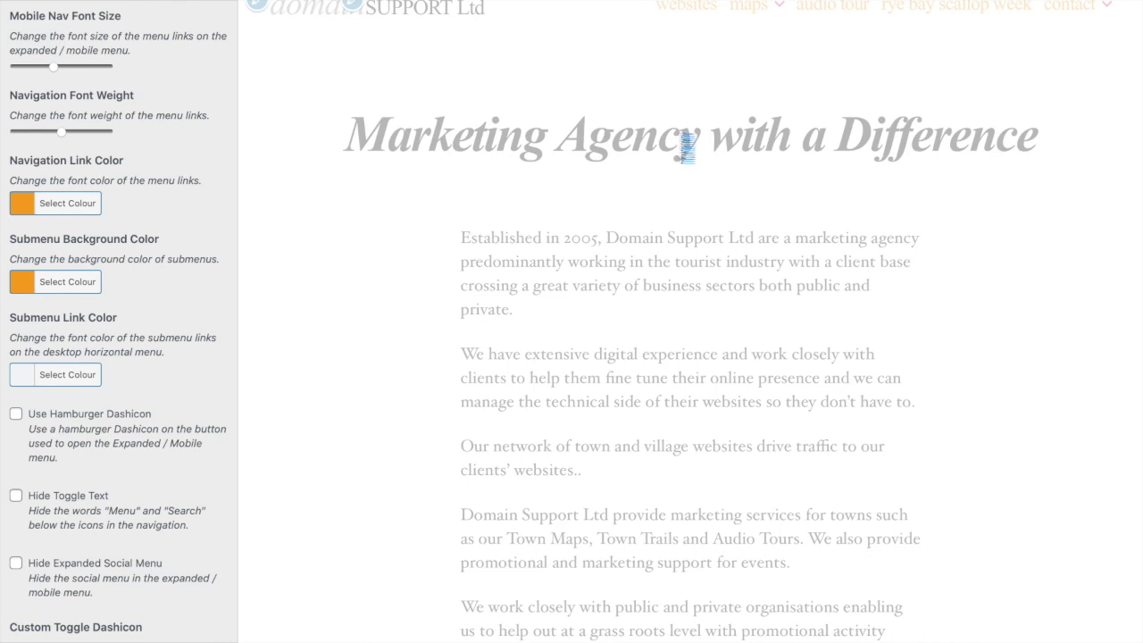
mouse_move(766, 9)
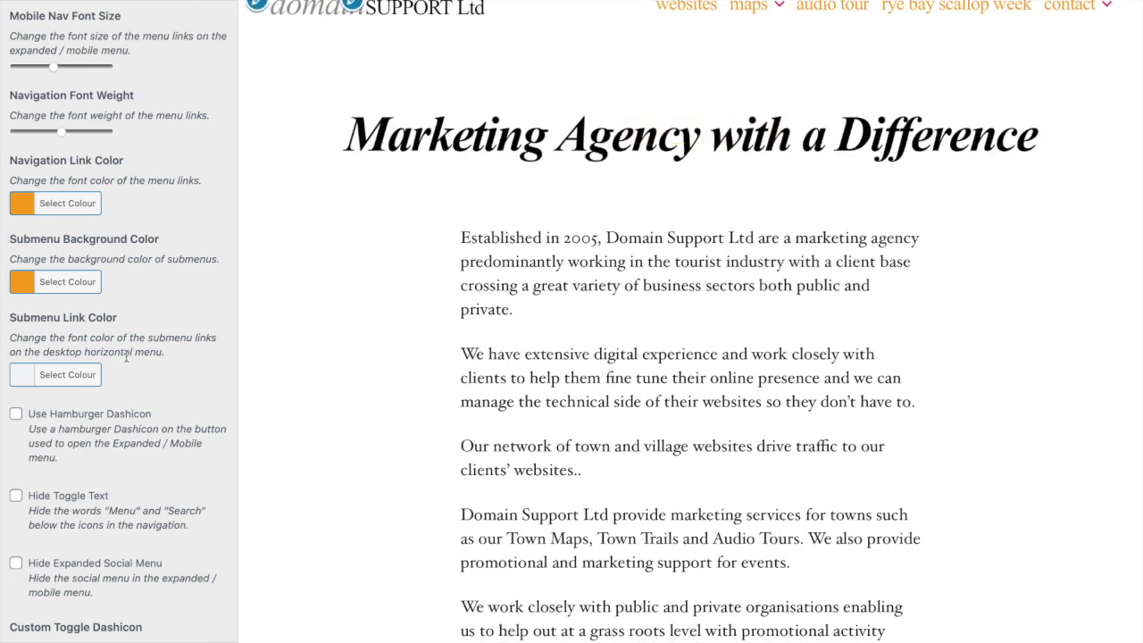
scroll(161, 405, "down", 5)
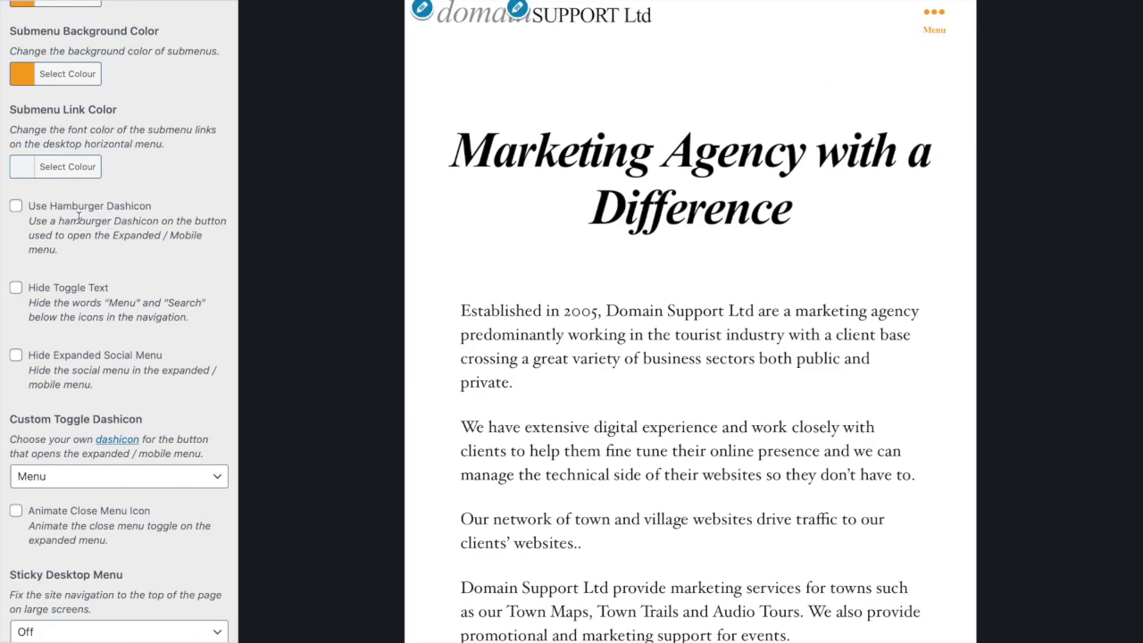
- Enable Use Hamburger Dashicon and Hide Toggle Text, then open and close the mobile menu to test it
left_click(16, 207)
left_click(43, 295)
scroll(150, 559, "down", 3)
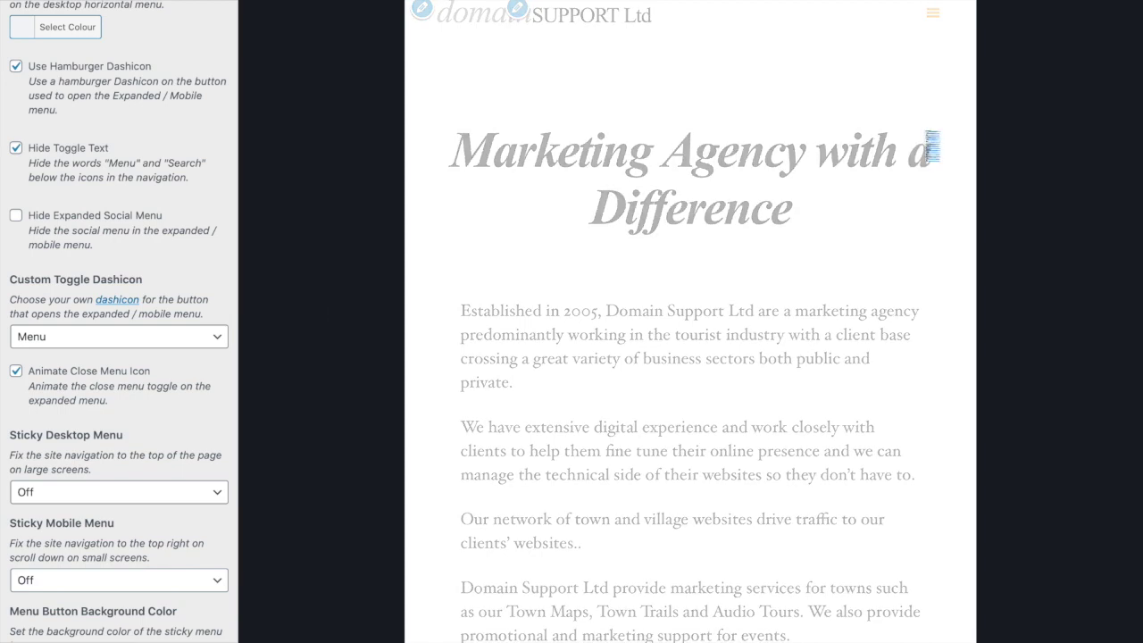
left_click(933, 12)
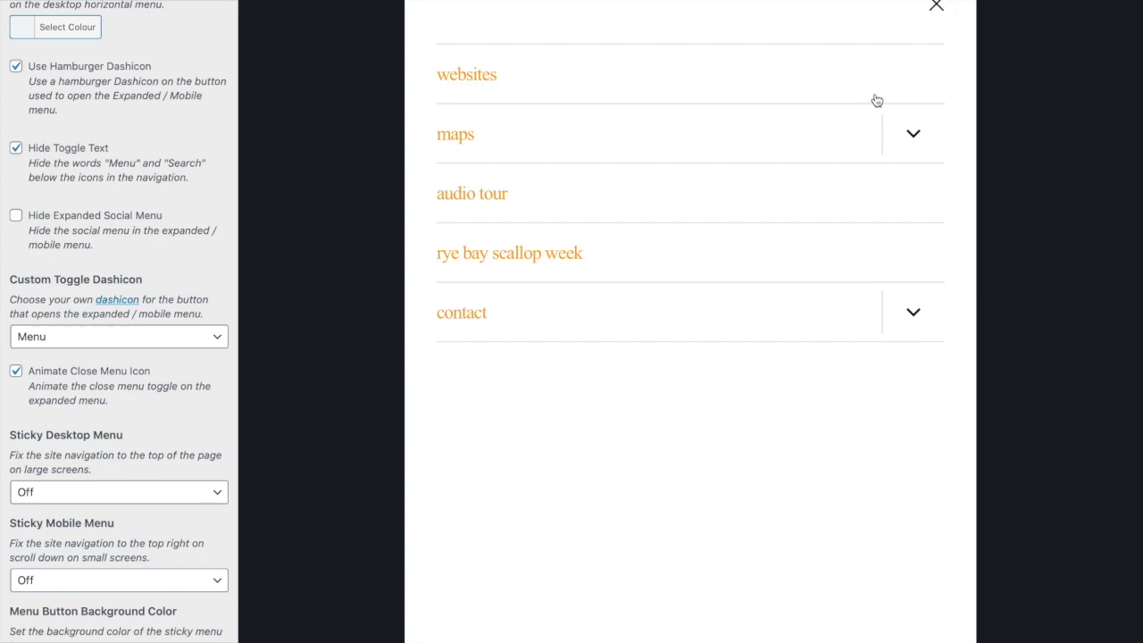
left_click(935, 9)
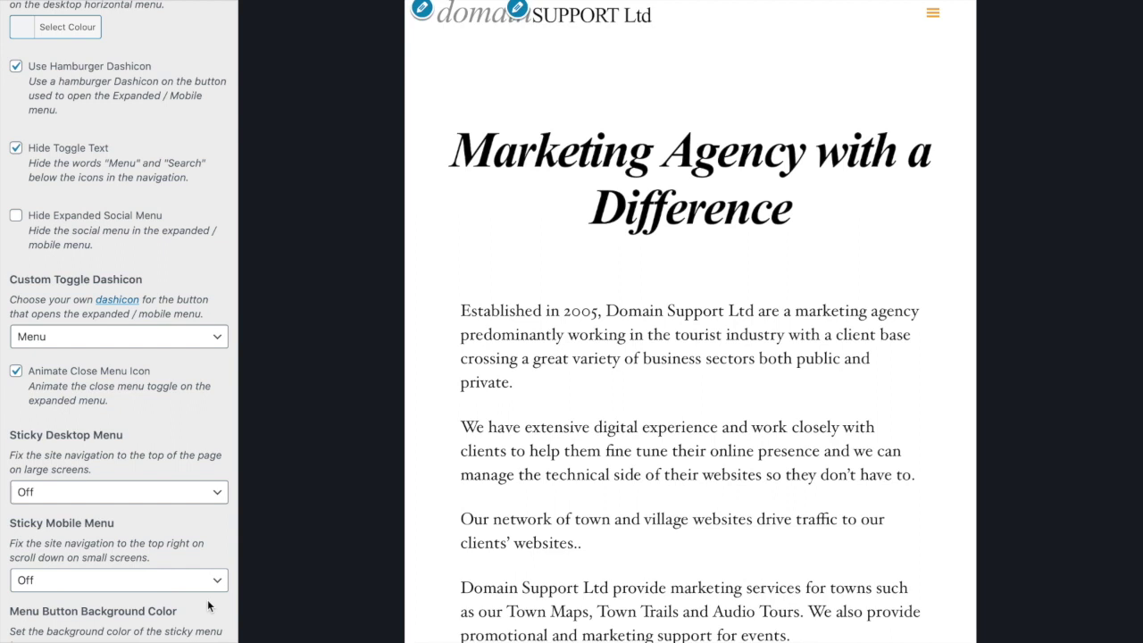
- Set Sticky Mobile Menu to Sticky Menu Button
scroll(150, 547, "down", 1)
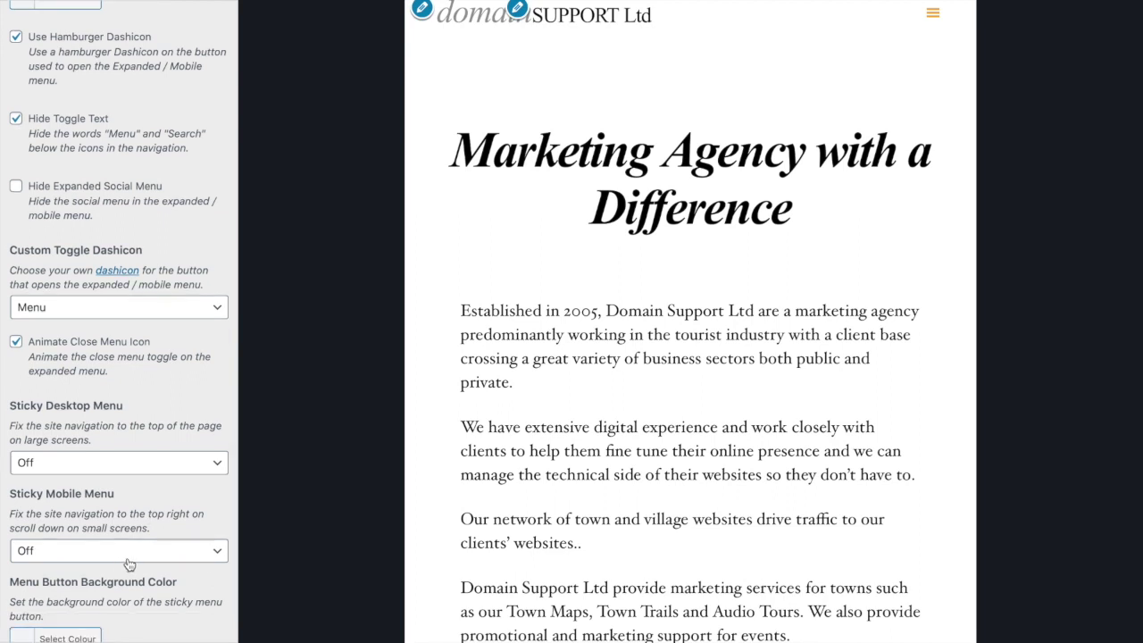
left_click(130, 551)
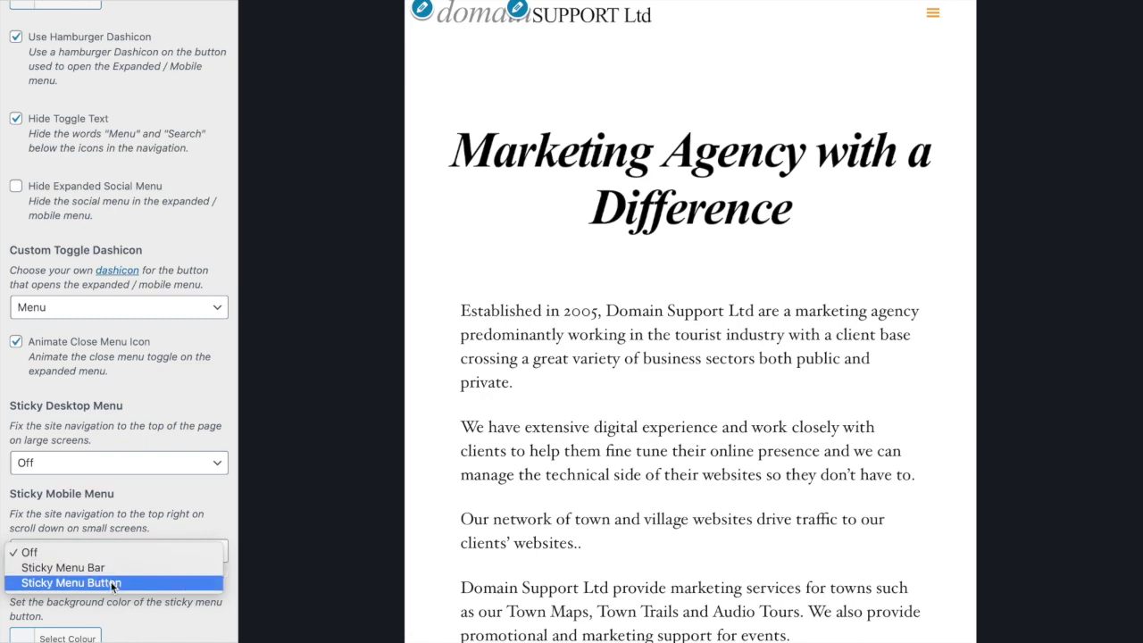
left_click(112, 583)
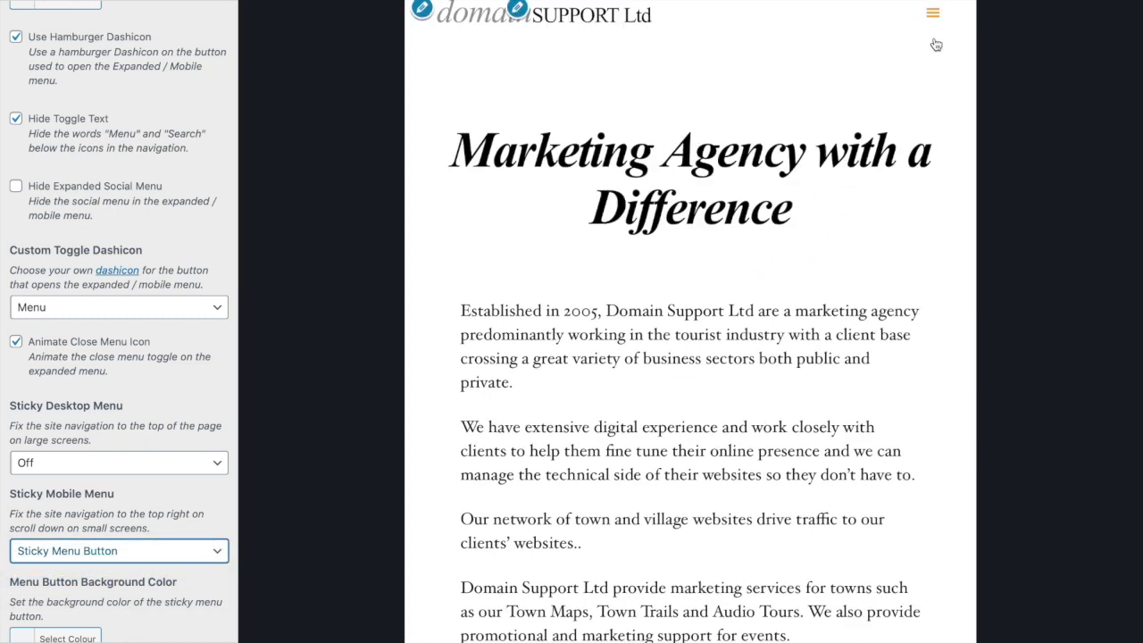
scroll(741, 304, "down", 1)
scroll(742, 304, "down", 5)
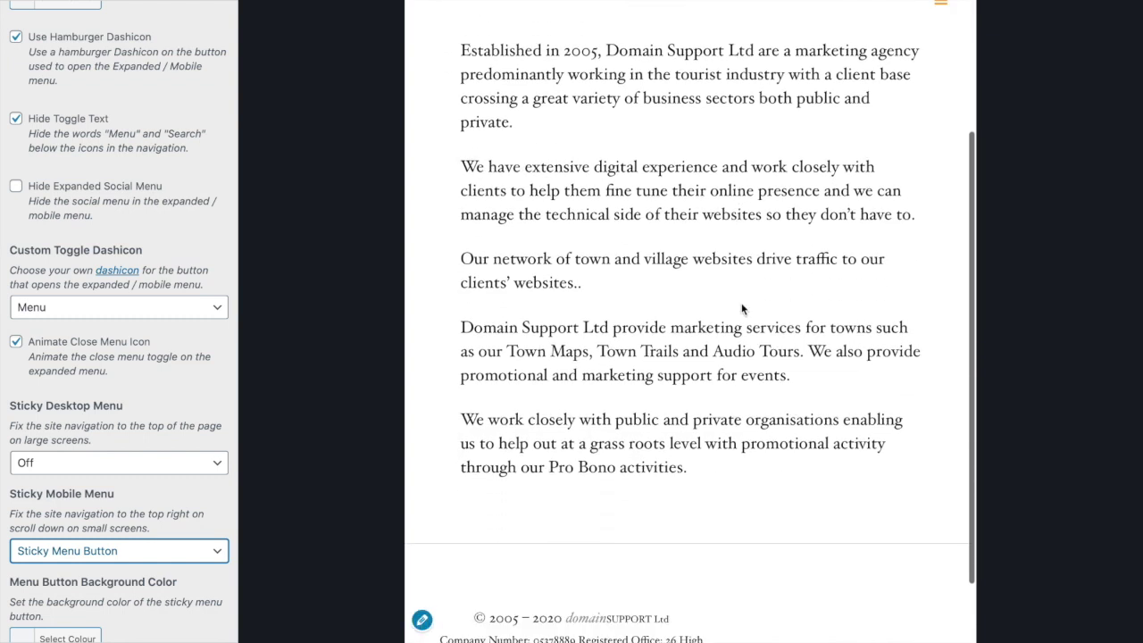
scroll(591, 277, "up", 5)
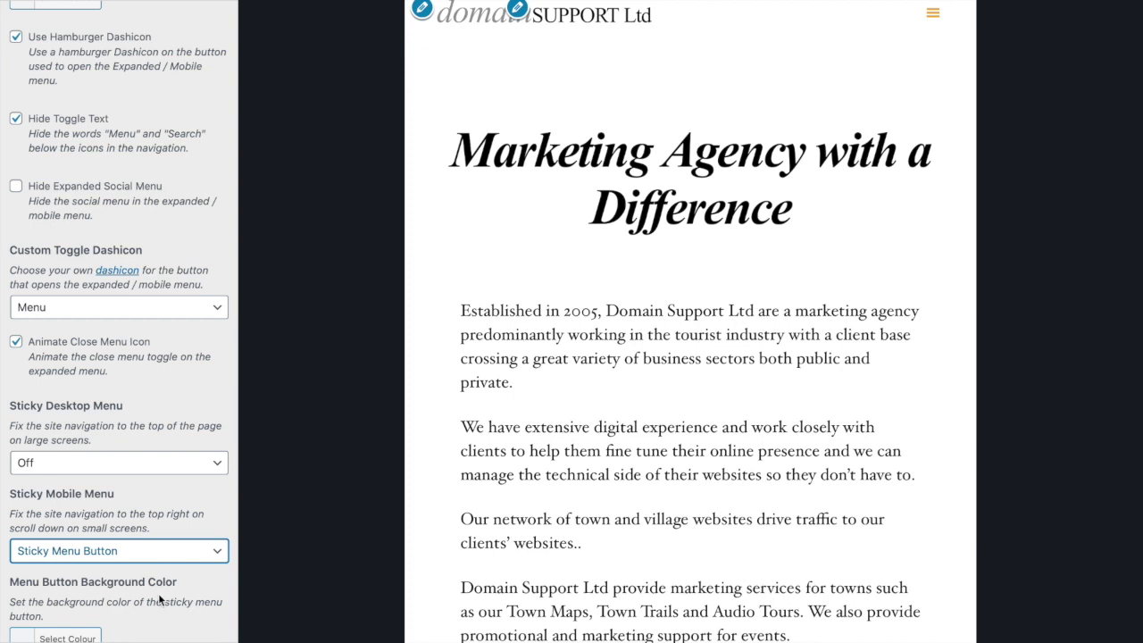
scroll(159, 593, "down", 3)
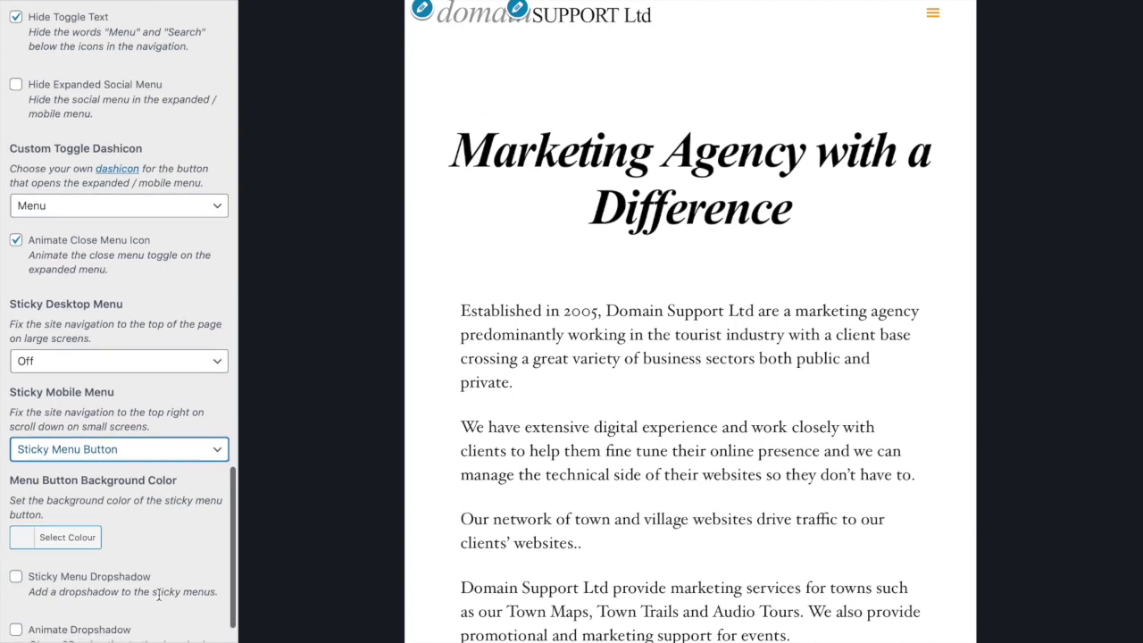
scroll(161, 572, "down", 2)
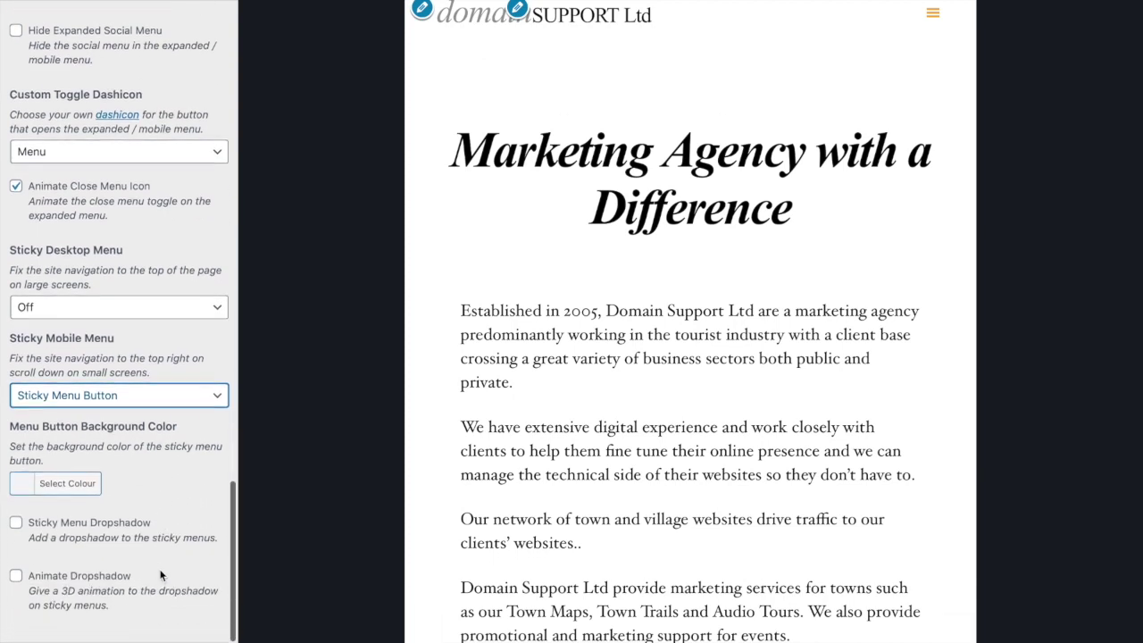
- Enable the animated drop shadow on the sticky menu and scroll the preview to check it
left_click(68, 579)
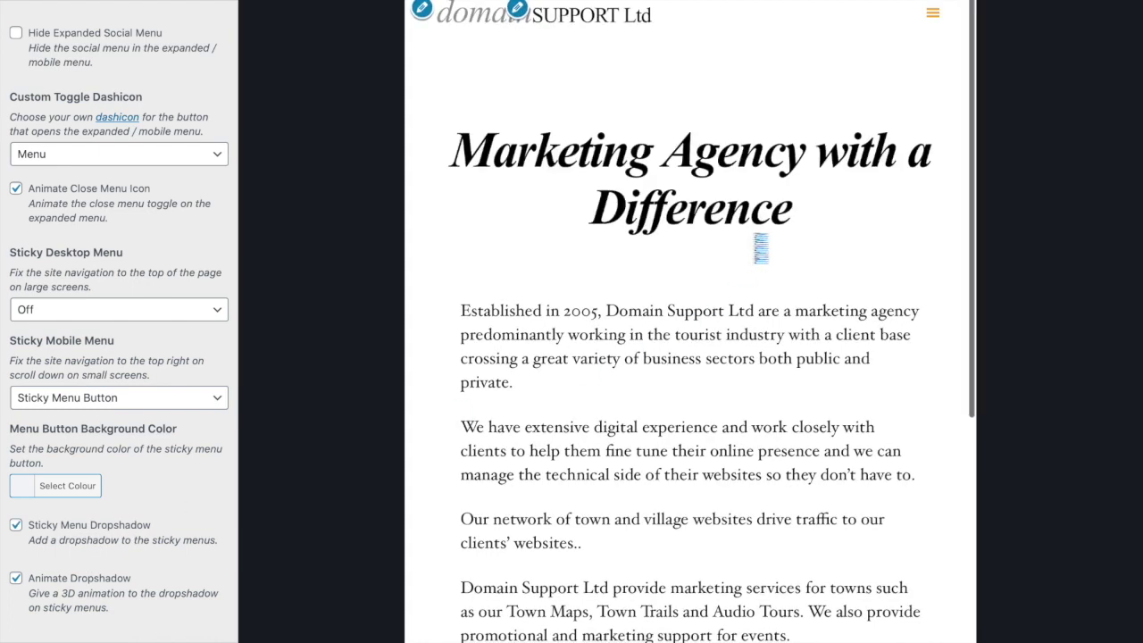
scroll(761, 248, "down", 5)
scroll(760, 249, "up", 5)
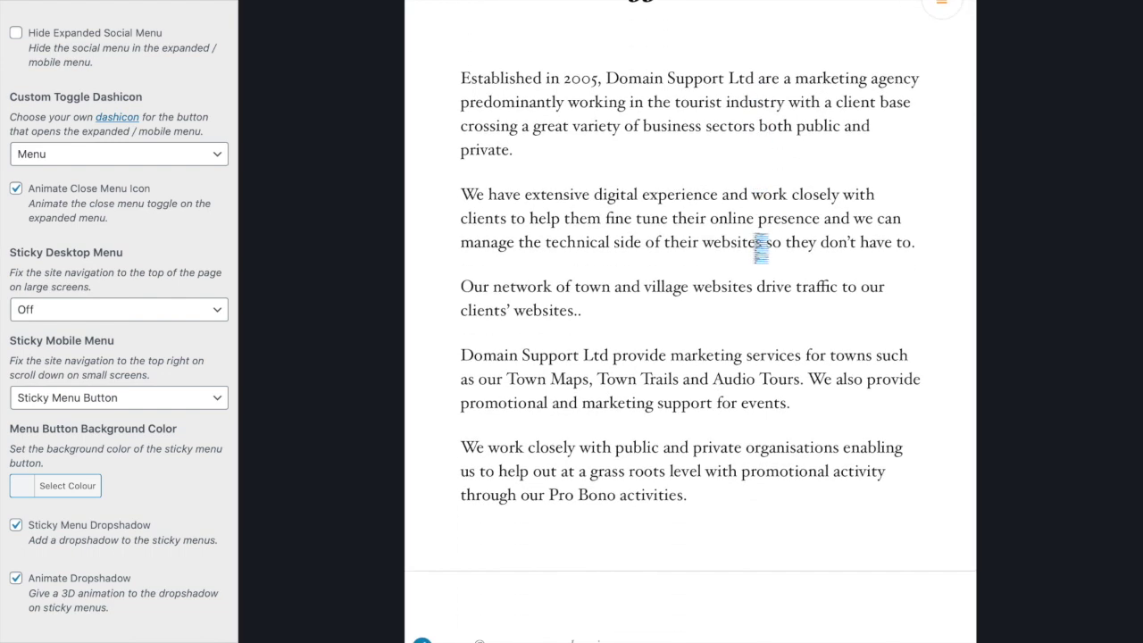
scroll(760, 248, "down", 4)
scroll(760, 249, "down", 4)
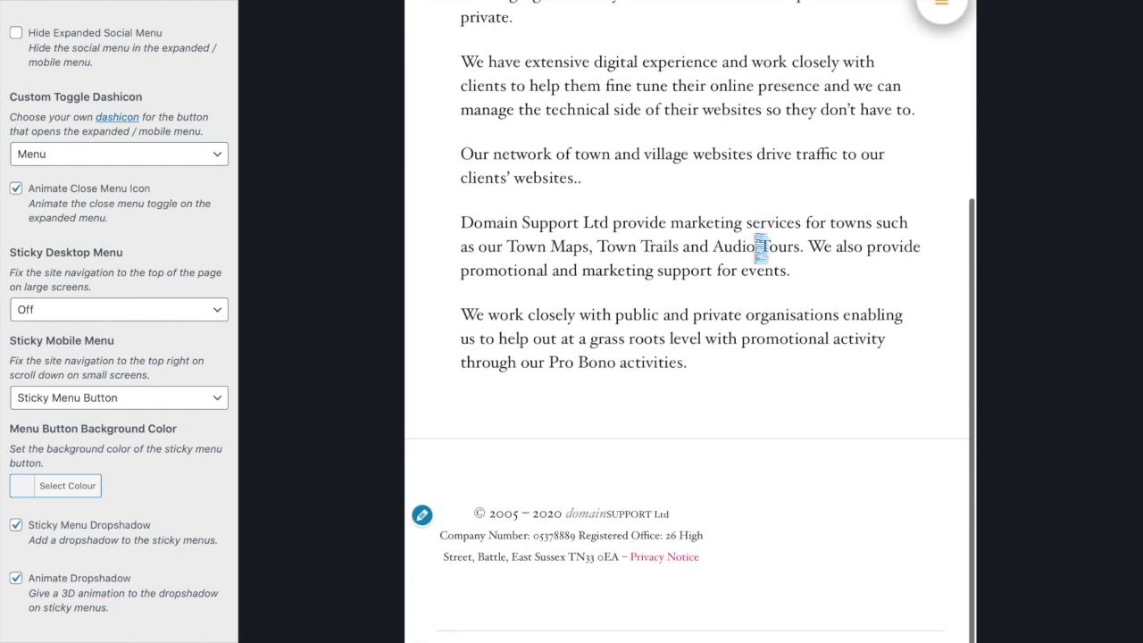
scroll(758, 247, "up", 5)
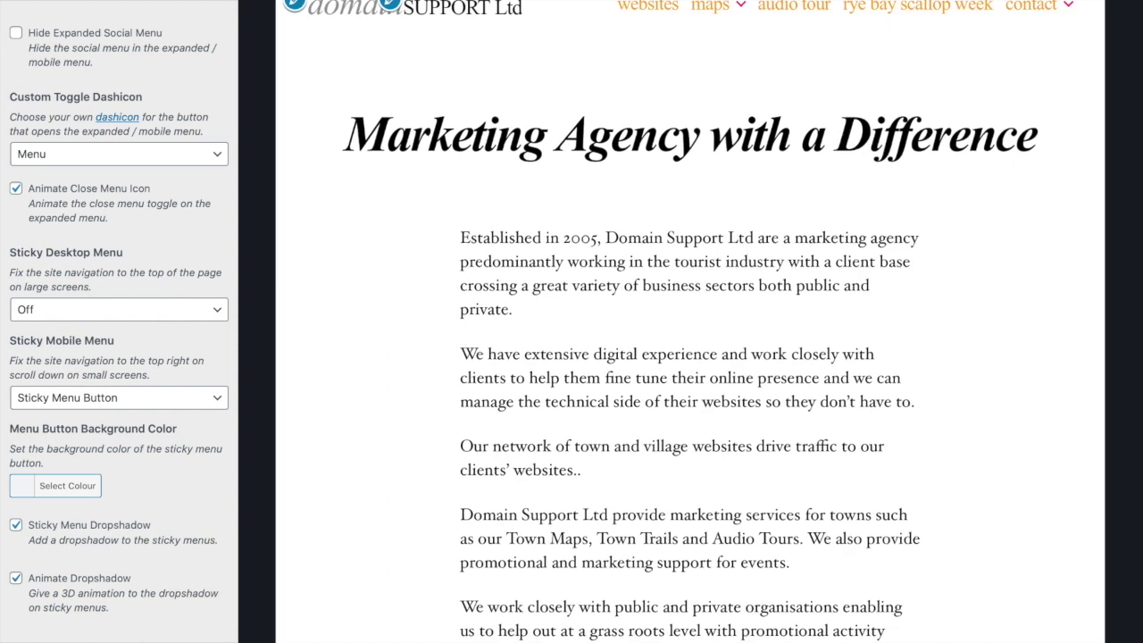
- Set Sticky Desktop Menu to Sticky Menu Bar and scroll the preview to confirm the pinned header
left_click(120, 309)
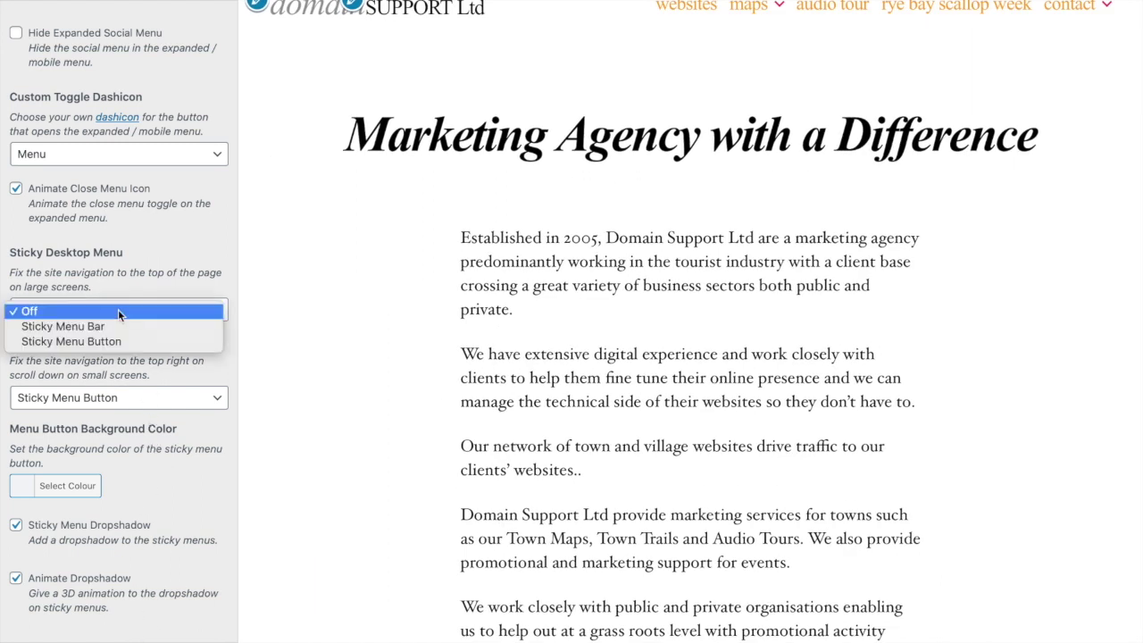
left_click(126, 331)
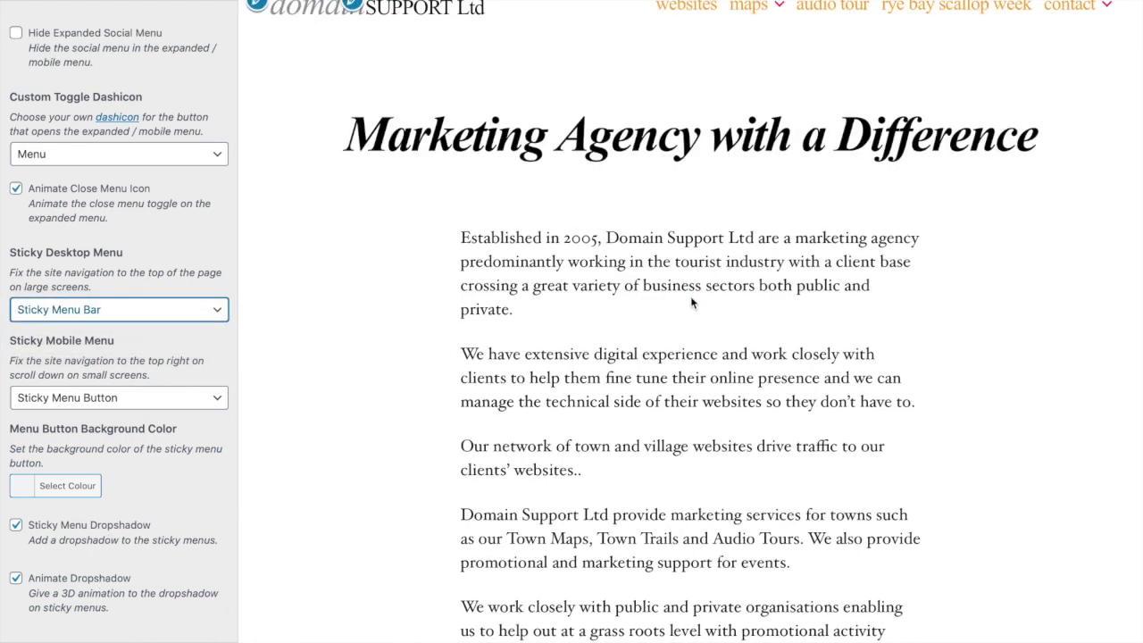
scroll(691, 298, "down", 5)
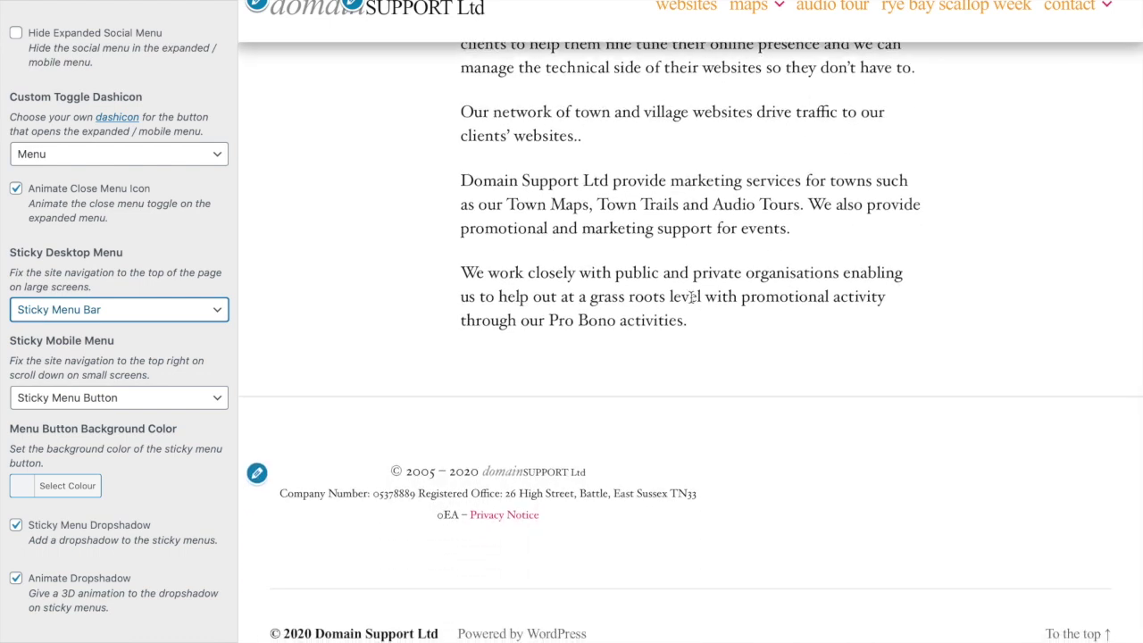
scroll(690, 297, "up", 5)
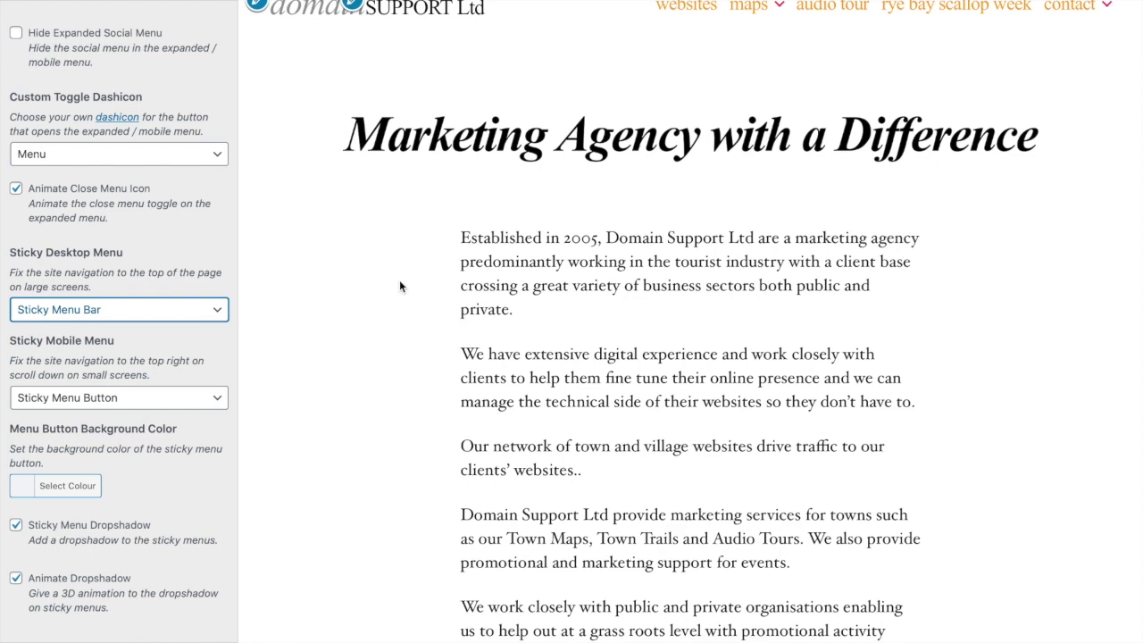
scroll(122, 316, "up", 10)
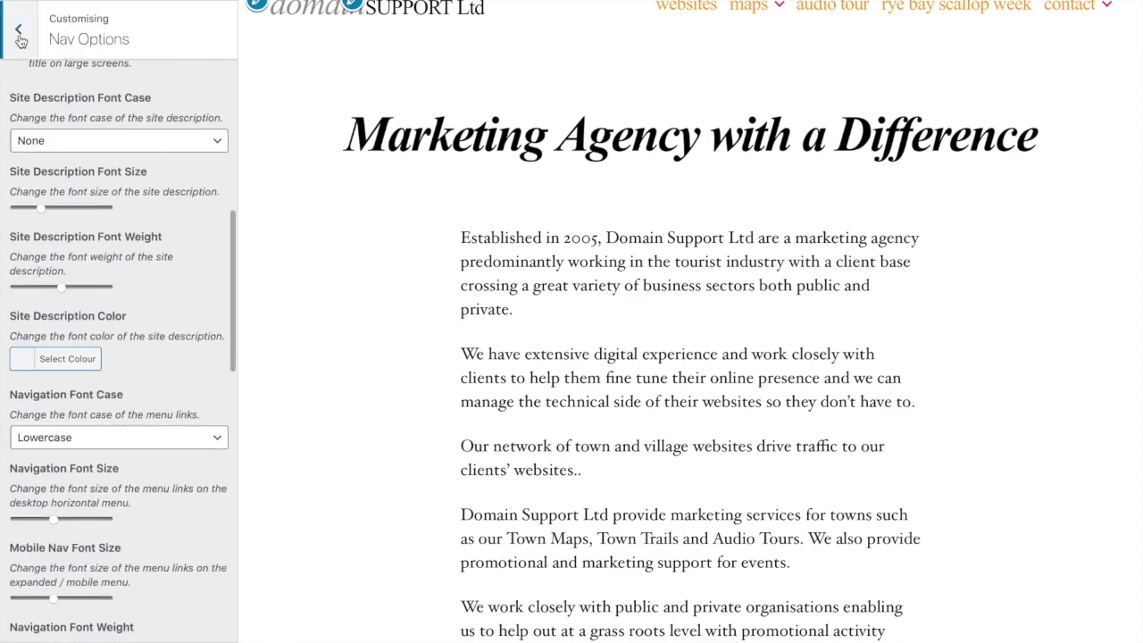
- In Header Options, set Header Title Font Case to Lowercase and reduce the title's font size
left_click(19, 35)
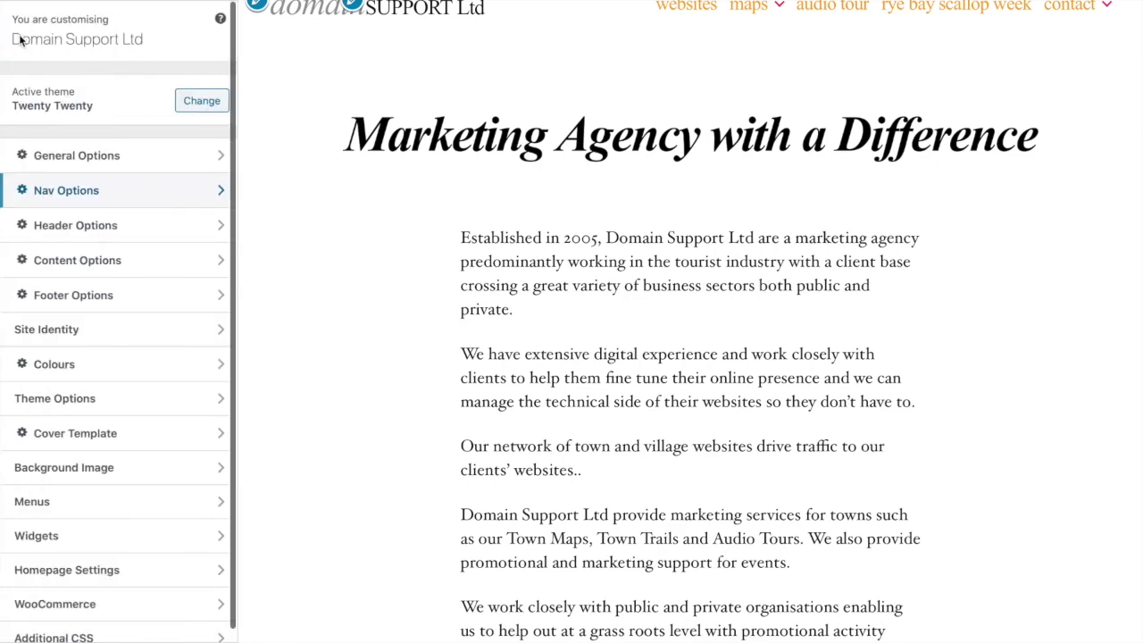
left_click(82, 228)
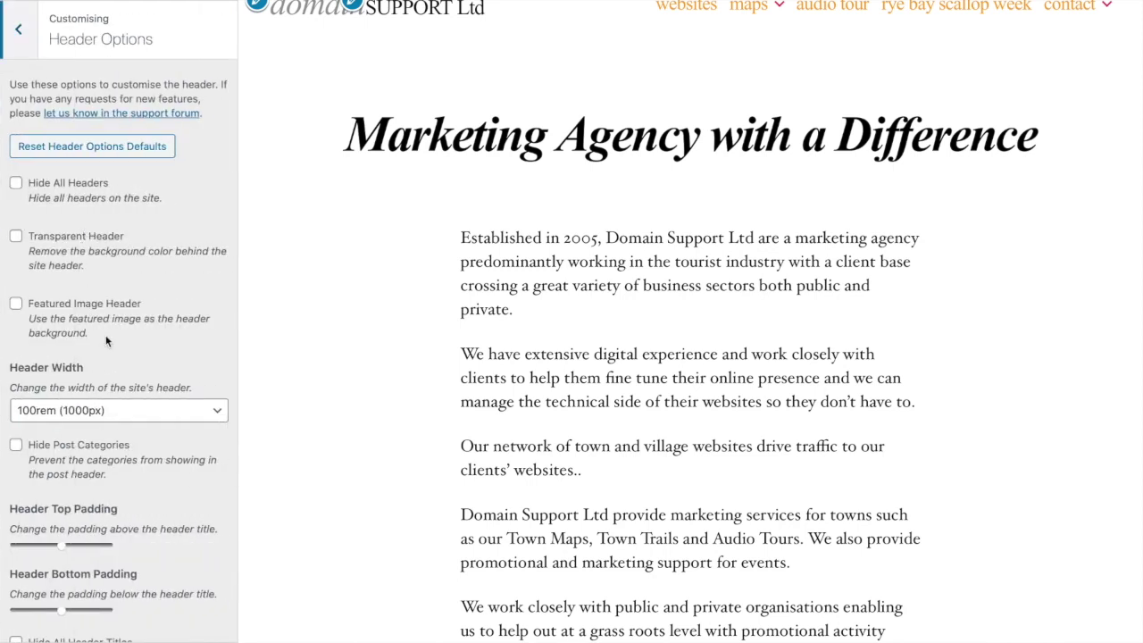
scroll(176, 338, "down", 4)
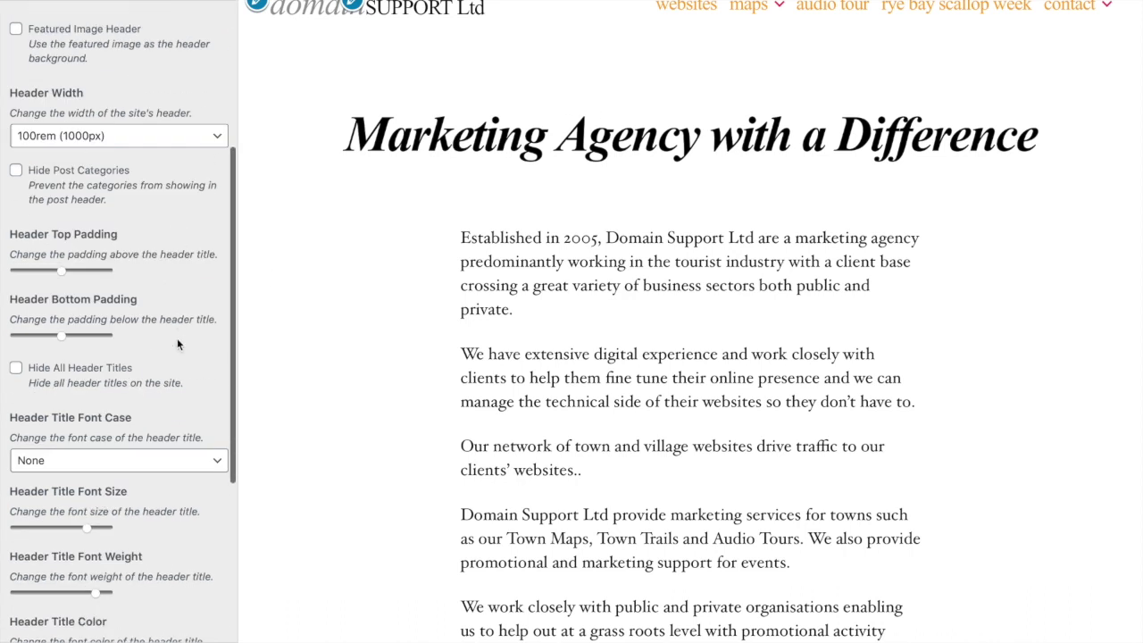
scroll(176, 338, "down", 1)
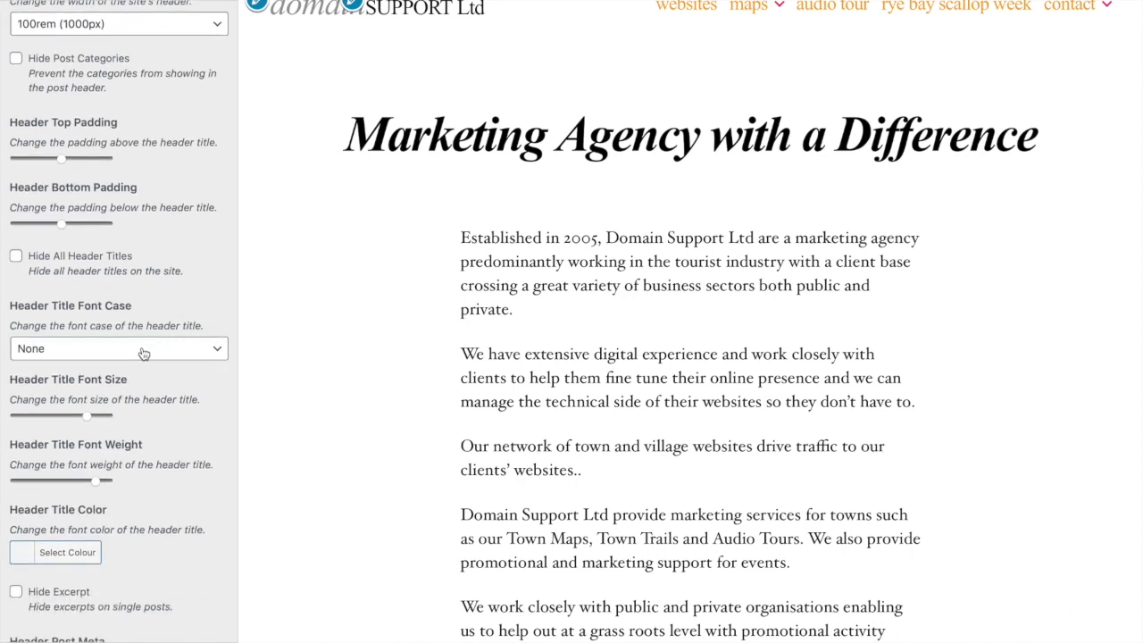
left_click(143, 350)
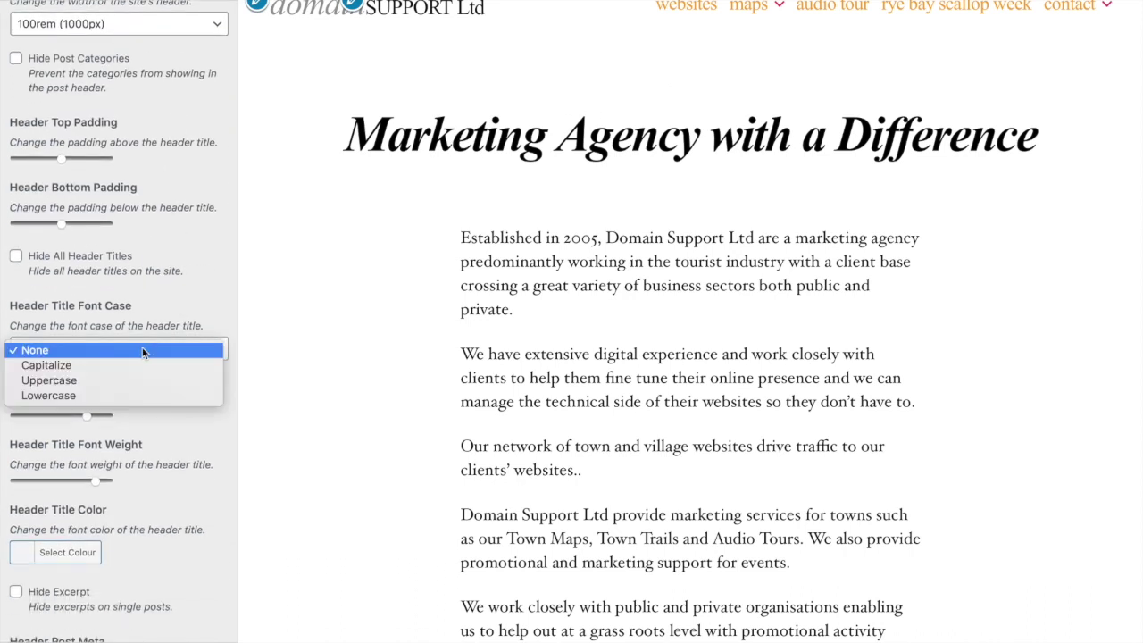
left_click(115, 395)
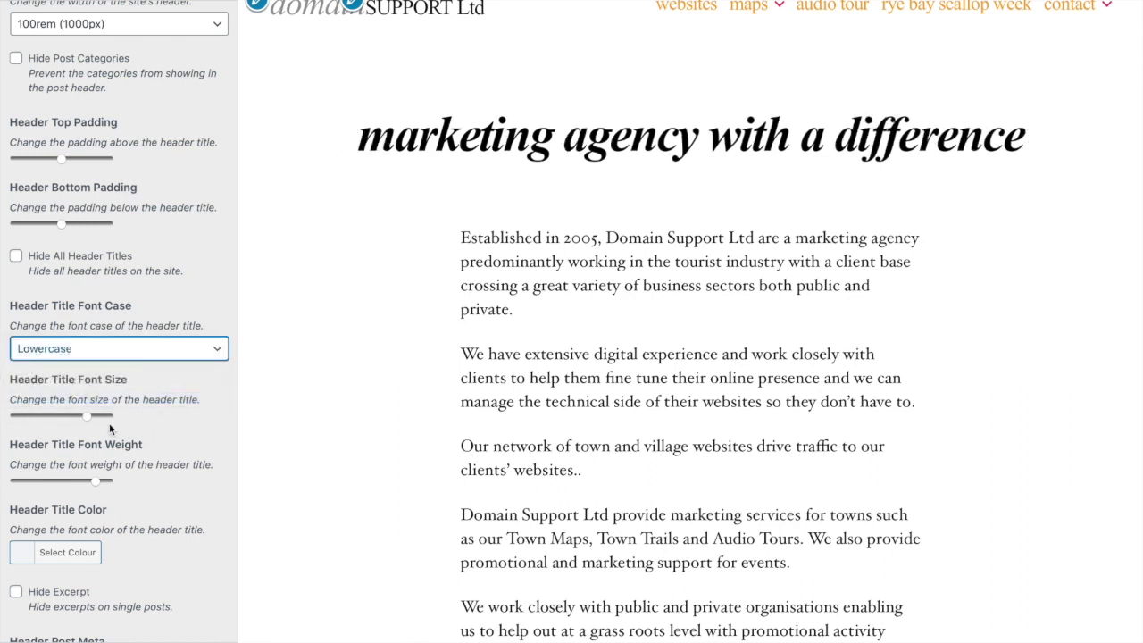
left_click_drag(87, 414, 73, 418)
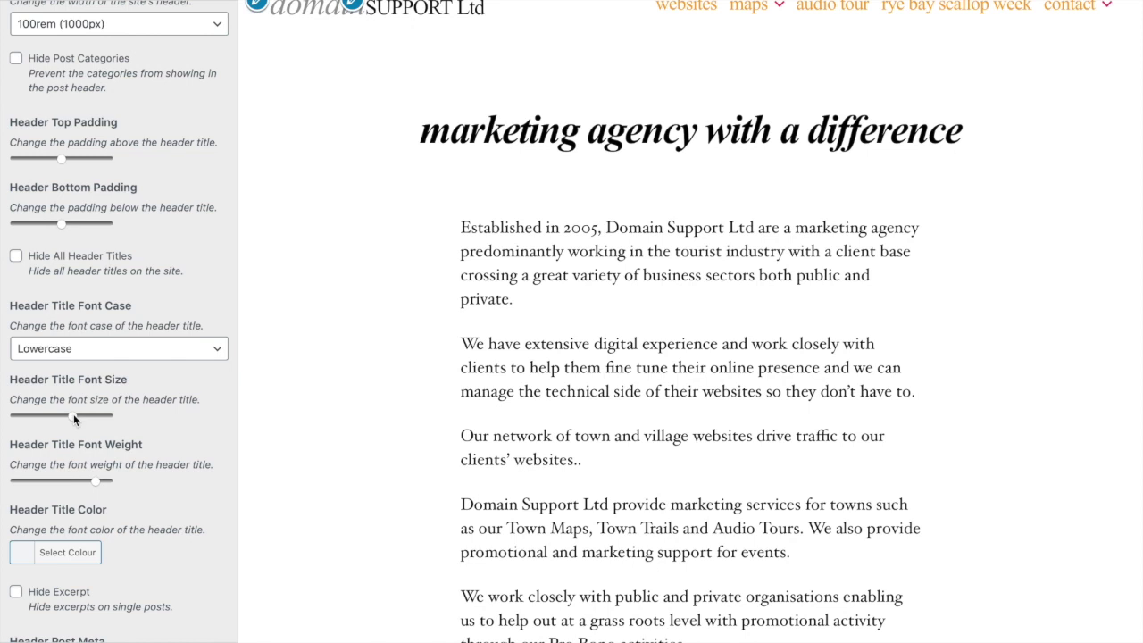
- Colour the header title grey 999, lighten its font weight, and return to the sections list
scroll(149, 451, "down", 2)
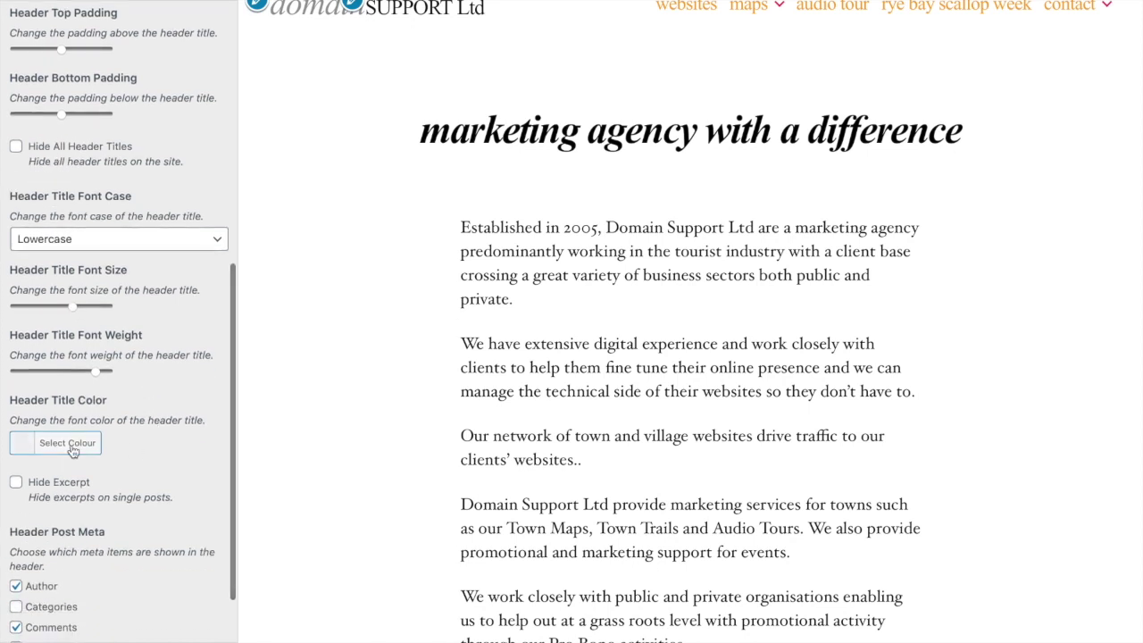
left_click(73, 451)
left_click(132, 439)
type("999")
left_click(179, 371)
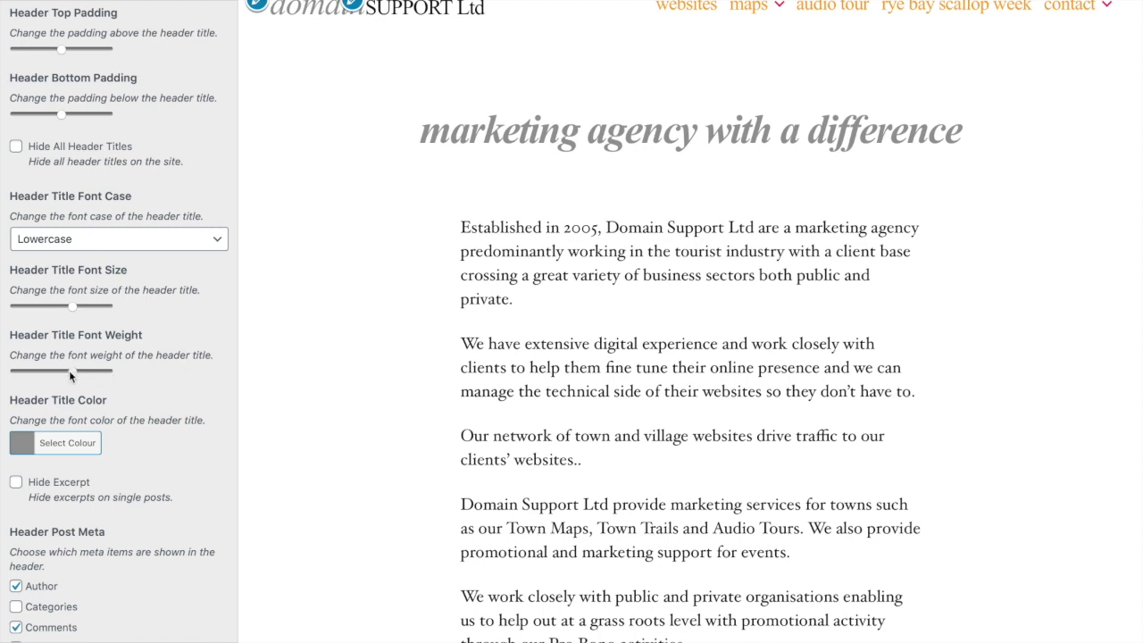
left_click_drag(69, 370, 60, 371)
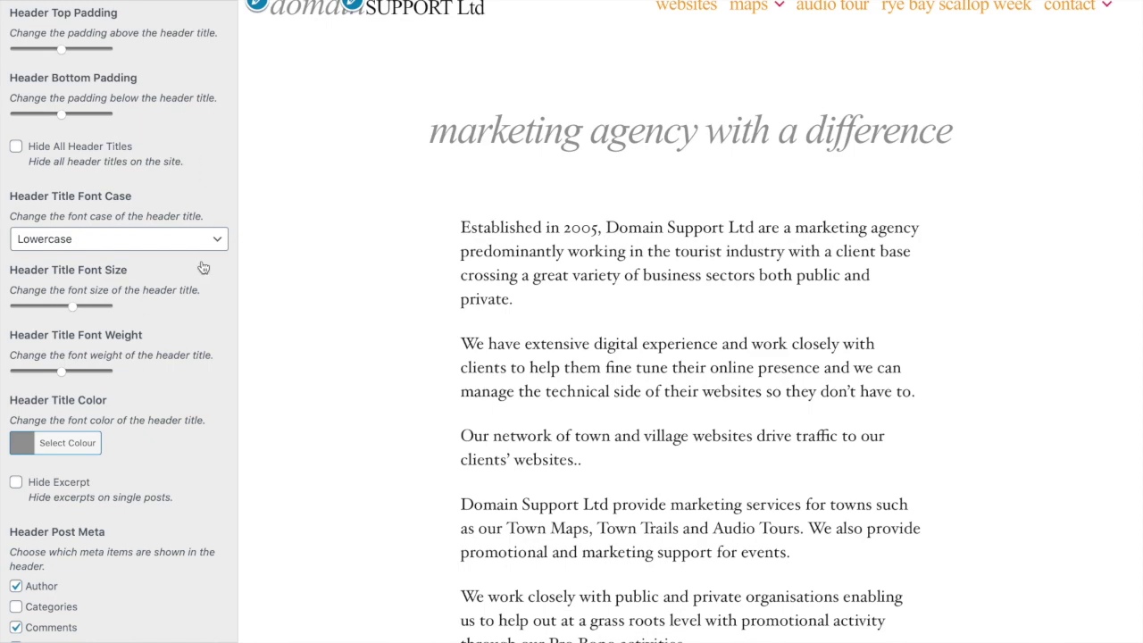
scroll(200, 263, "up", 5)
left_click(34, 36)
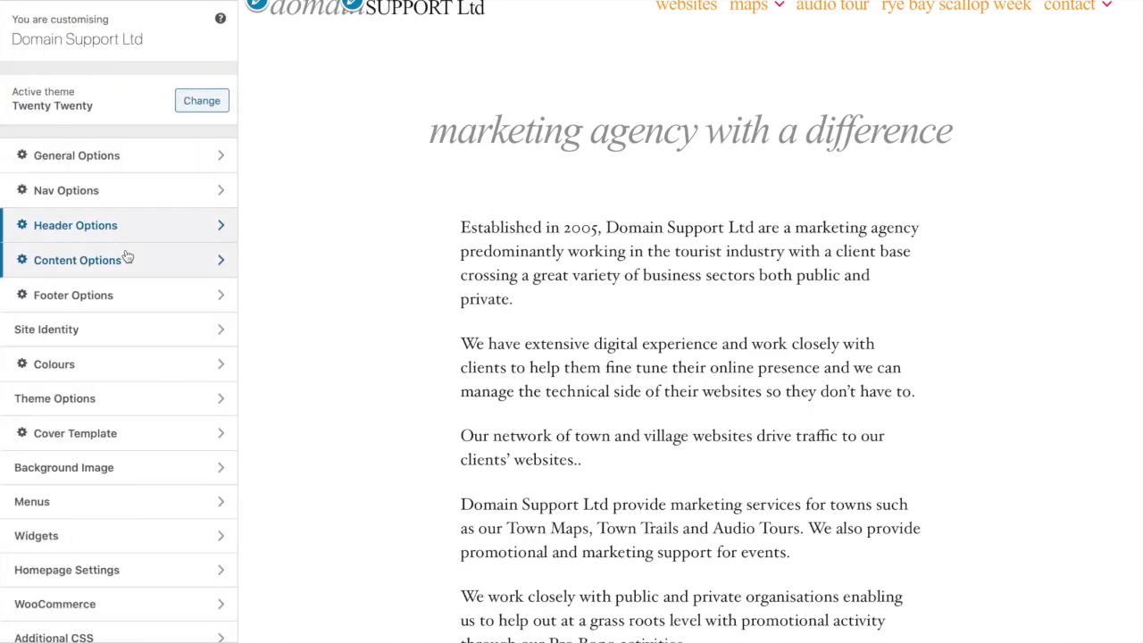
- In Content Options, set Content Width to 100rem (1000px)
left_click(107, 264)
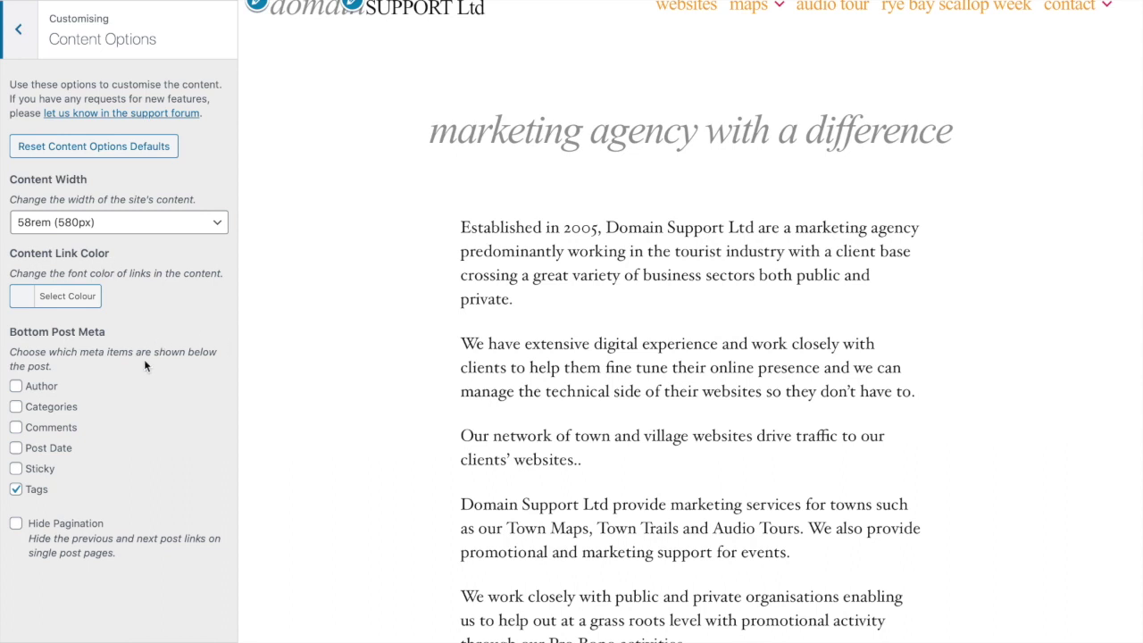
left_click(115, 223)
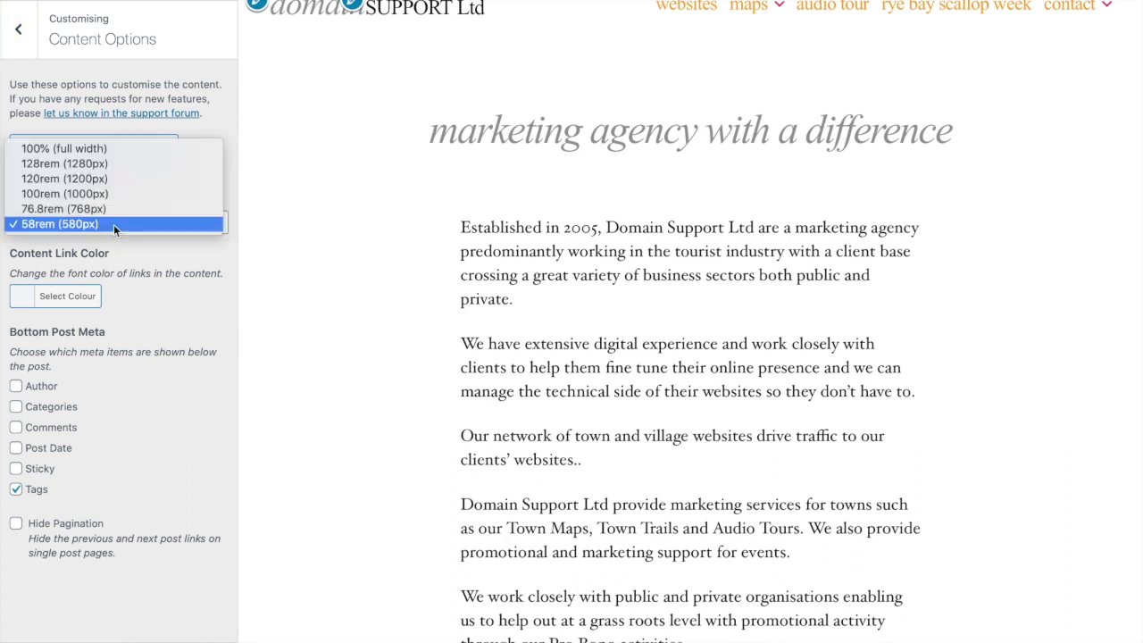
left_click(112, 194)
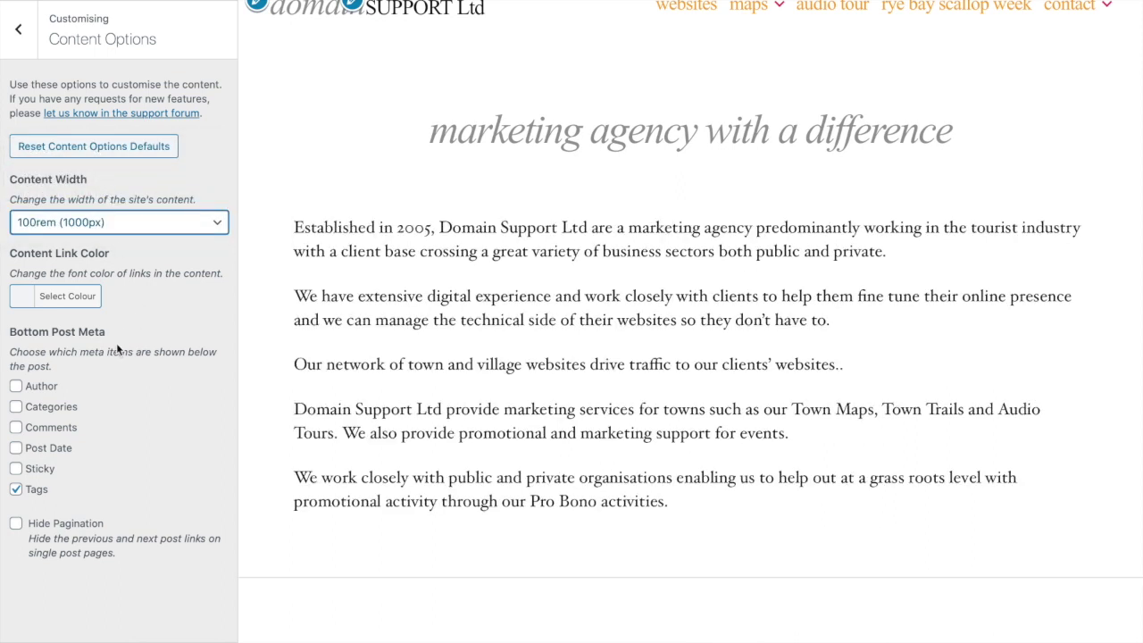
- Set Content Link Color to #faa61a and go back to the sections list
left_click(65, 303)
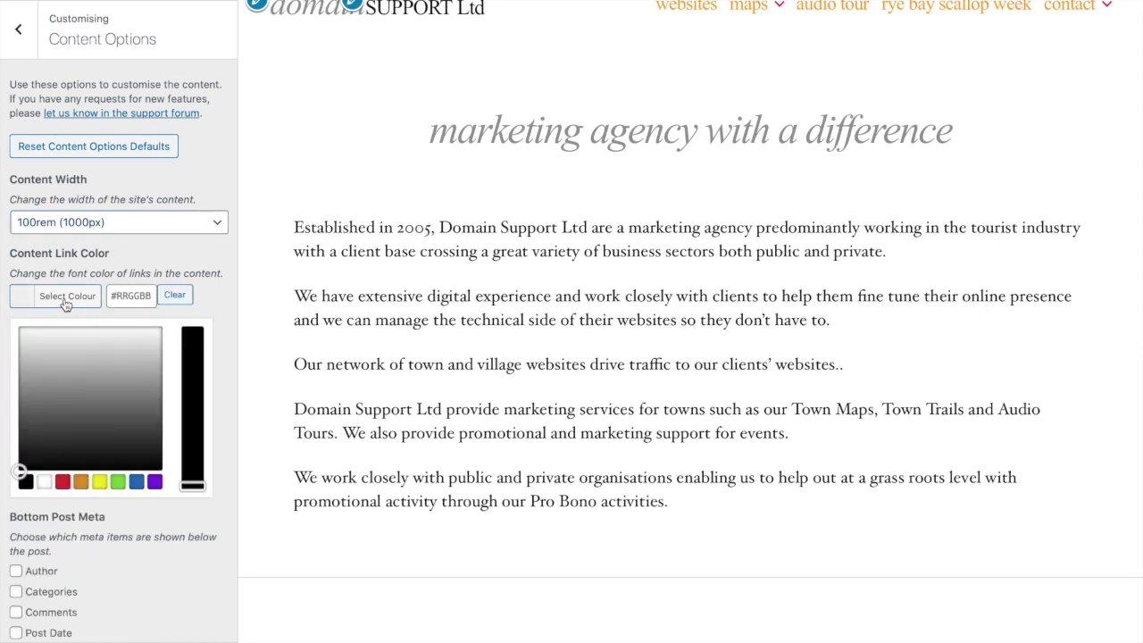
left_click(135, 295)
type("#faa61a")
left_click(203, 257)
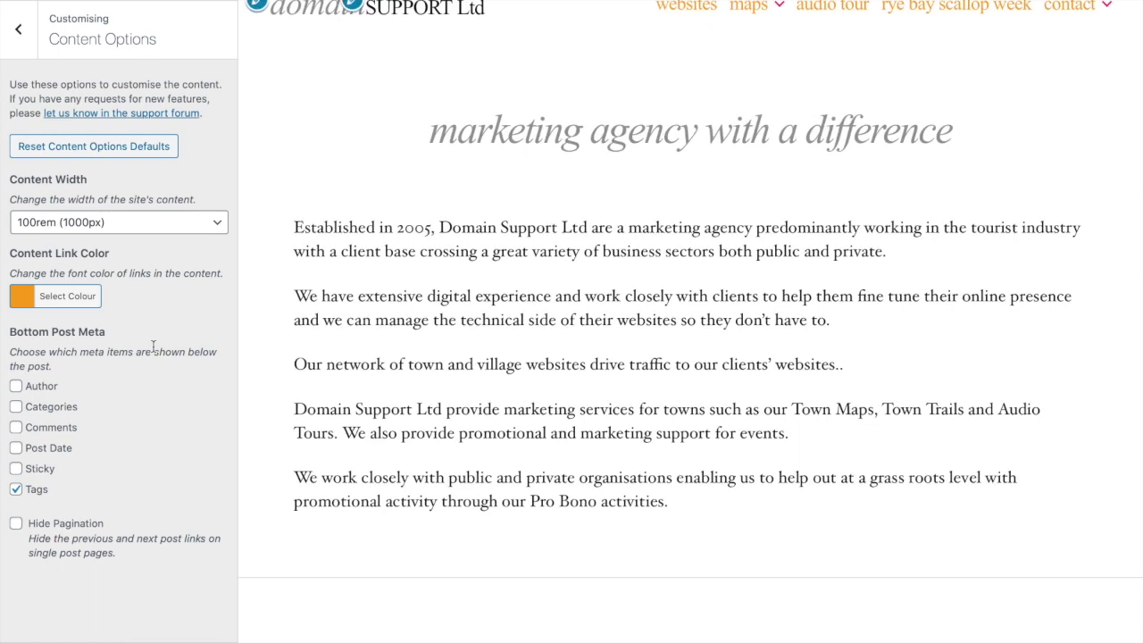
left_click(18, 28)
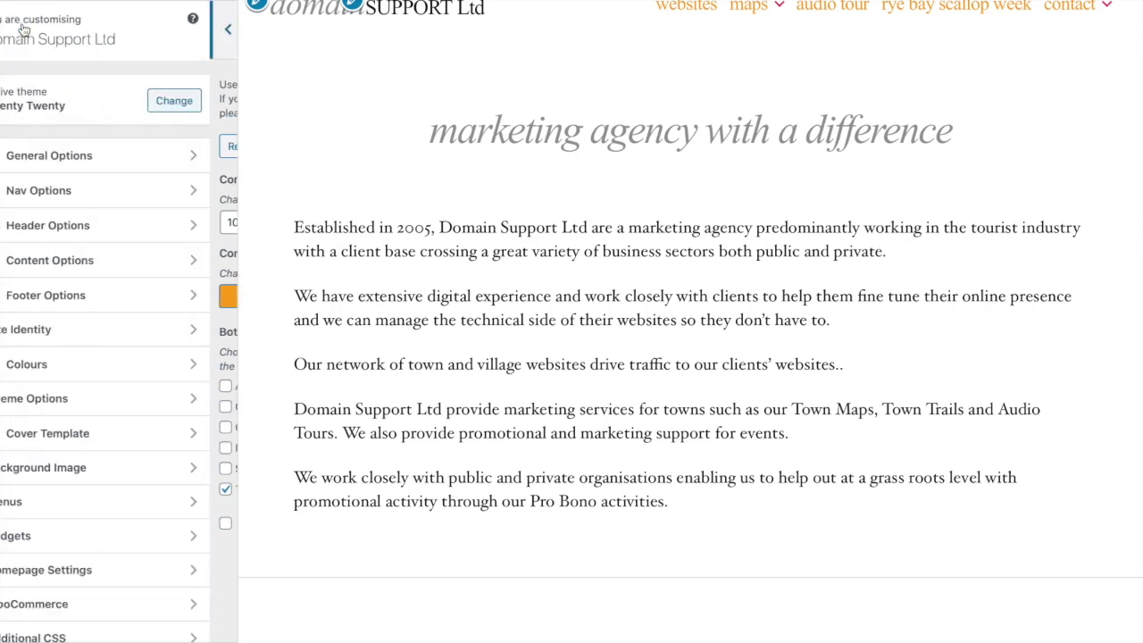
- In Footer Options, tick Push Footer to Bottom
left_click(89, 298)
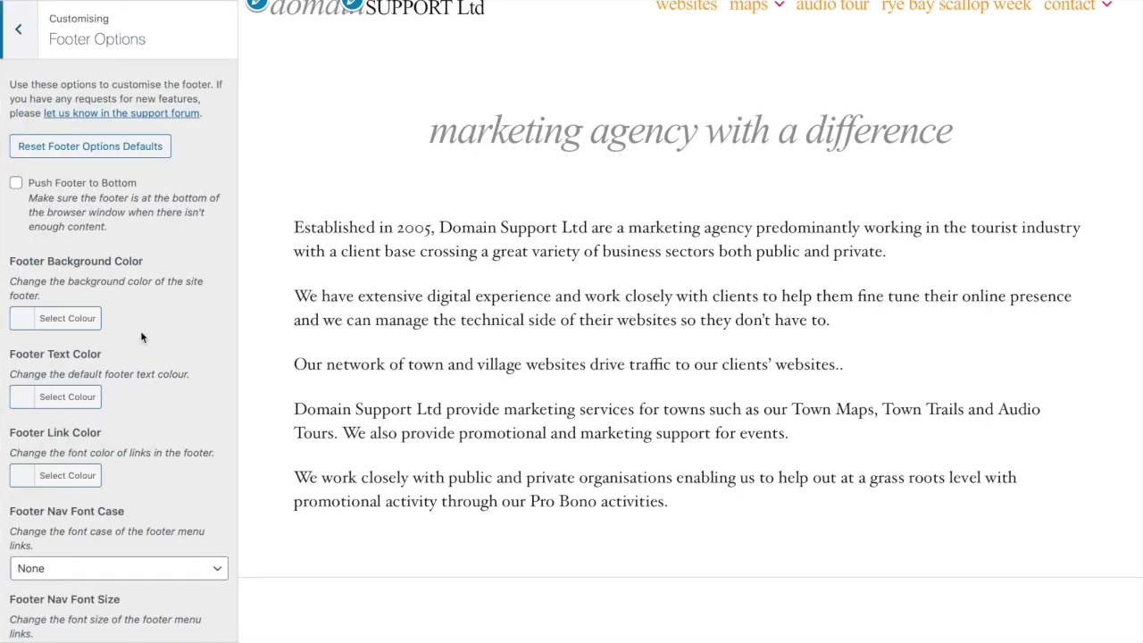
scroll(504, 381, "down", 3)
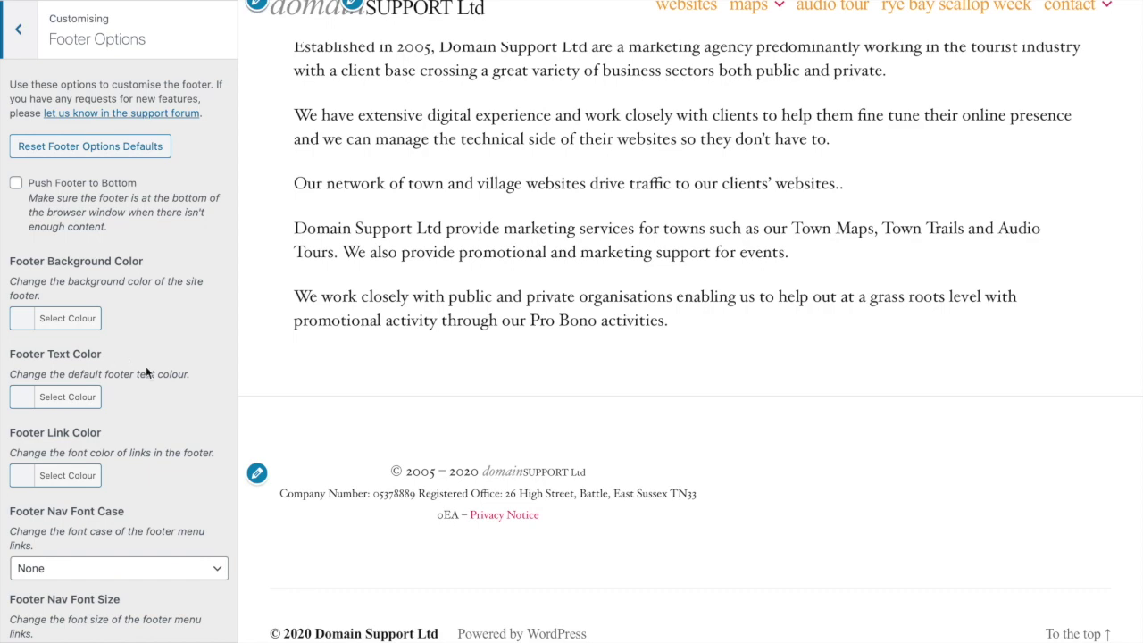
left_click(16, 183)
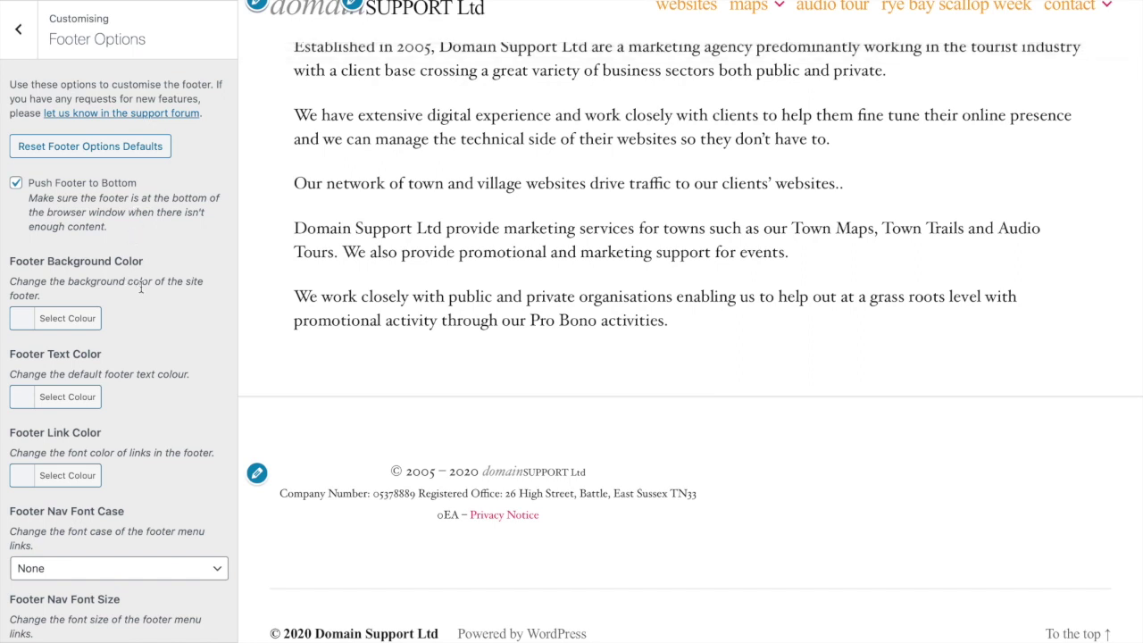
- Set the Footer Link Color to orange #faa61a
scroll(140, 287, "down", 1)
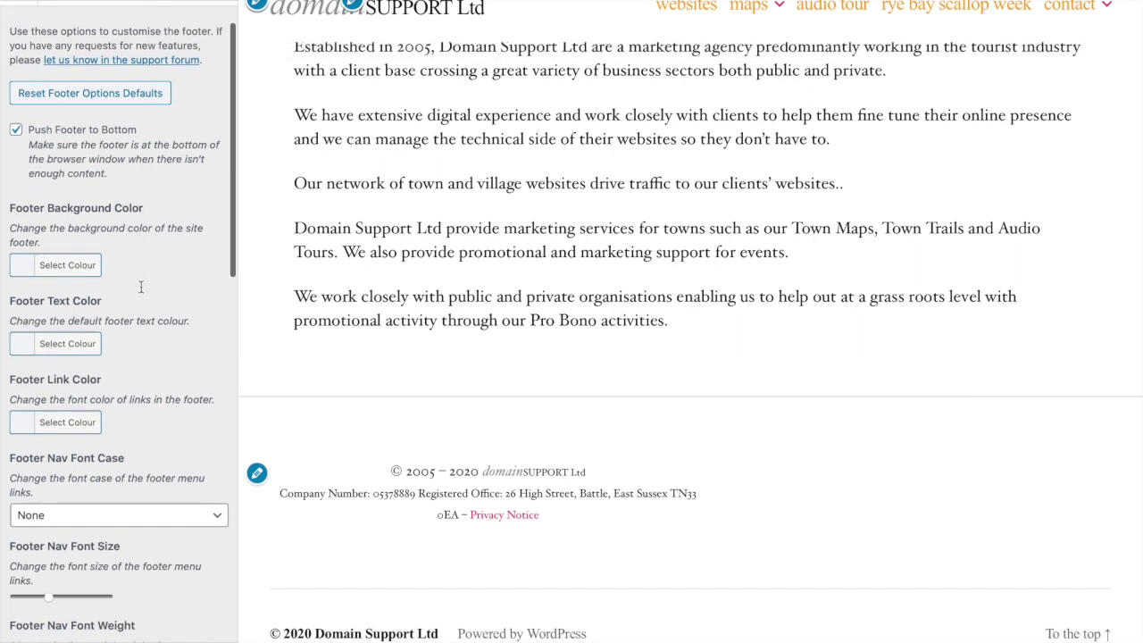
left_click(67, 426)
left_click(129, 421)
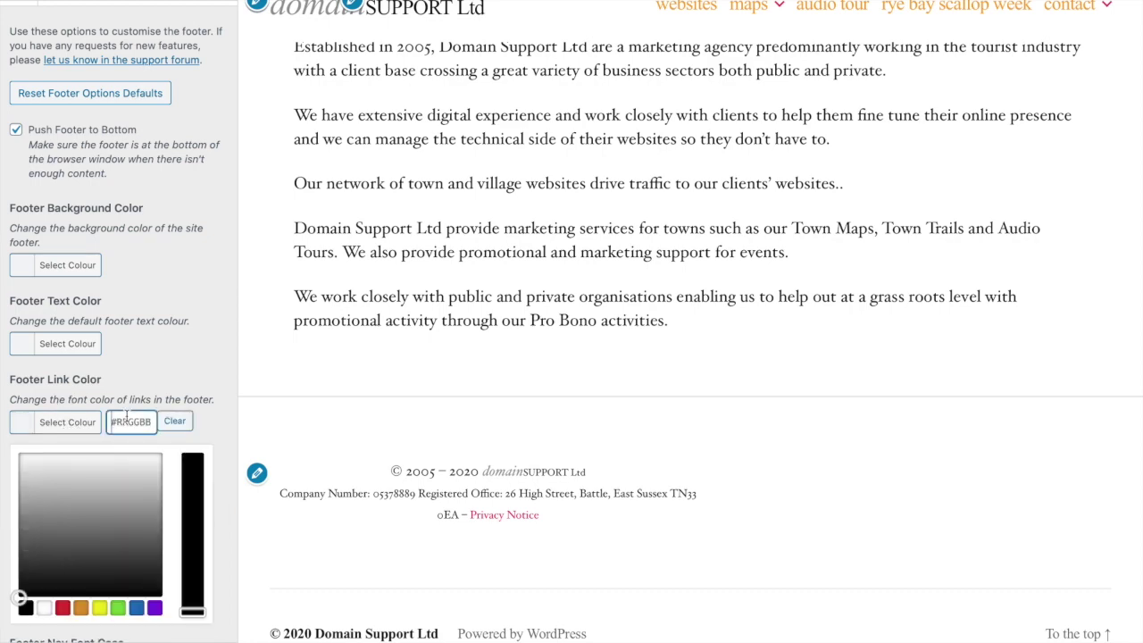
type("#faa61a")
left_click(131, 334)
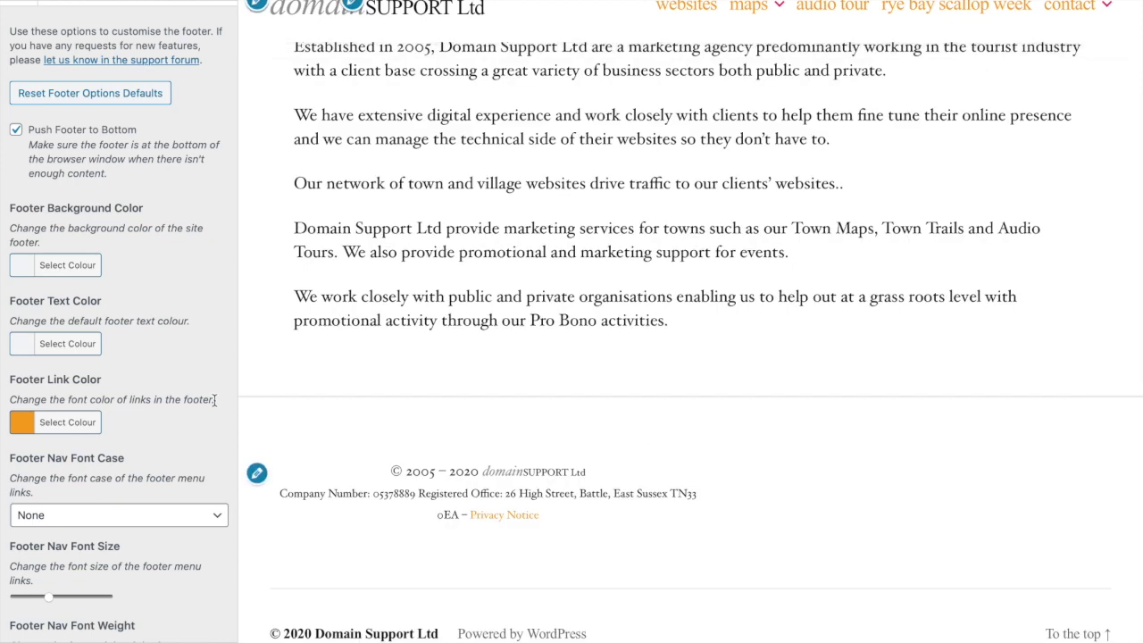
- Tick Center Footer Widgets and Hide Site Footer
scroll(211, 431, "down", 5)
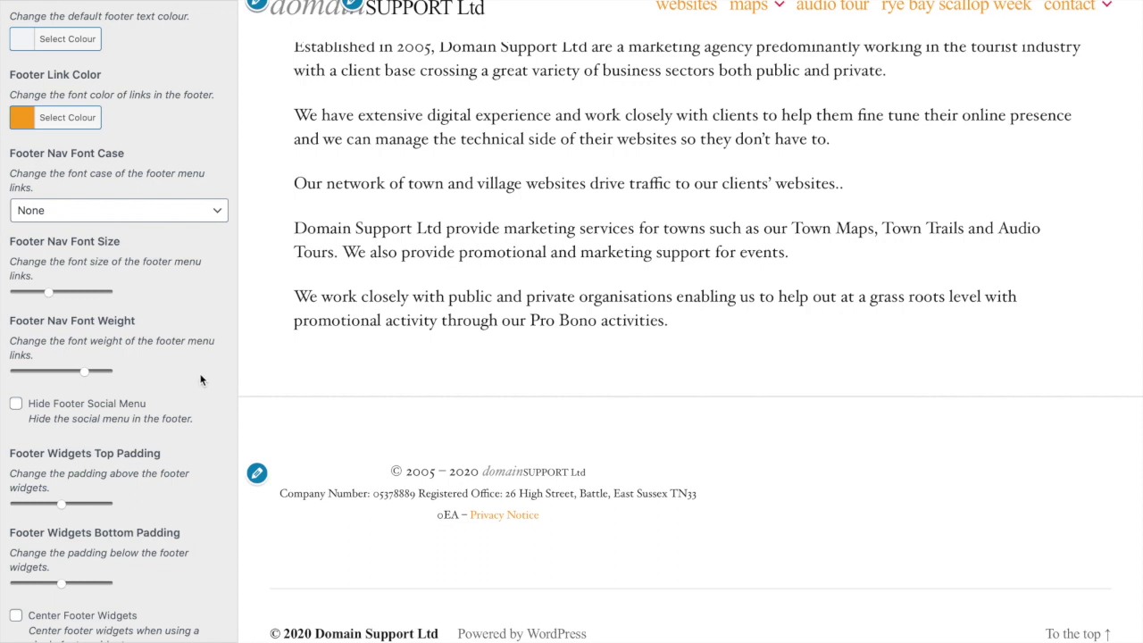
scroll(200, 380, "down", 4)
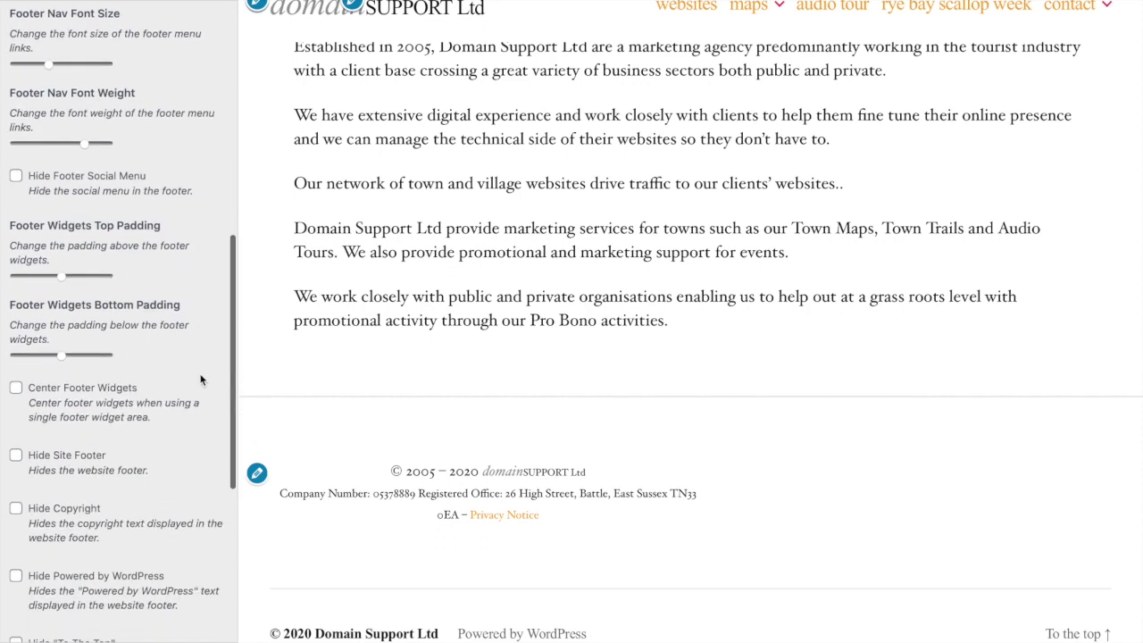
left_click(87, 391)
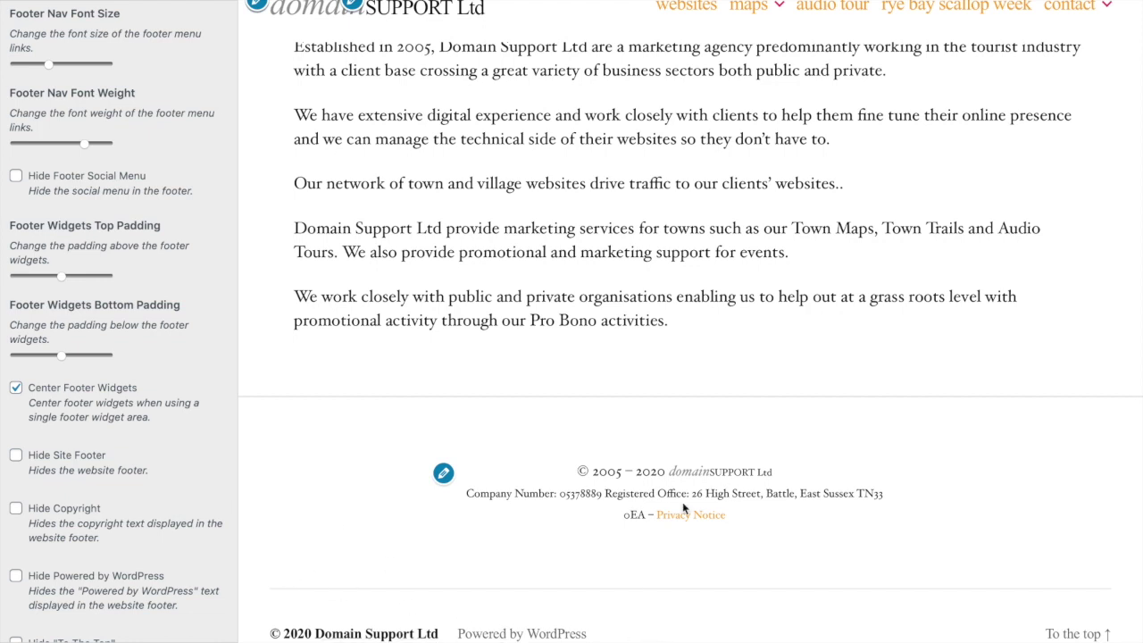
left_click(55, 460)
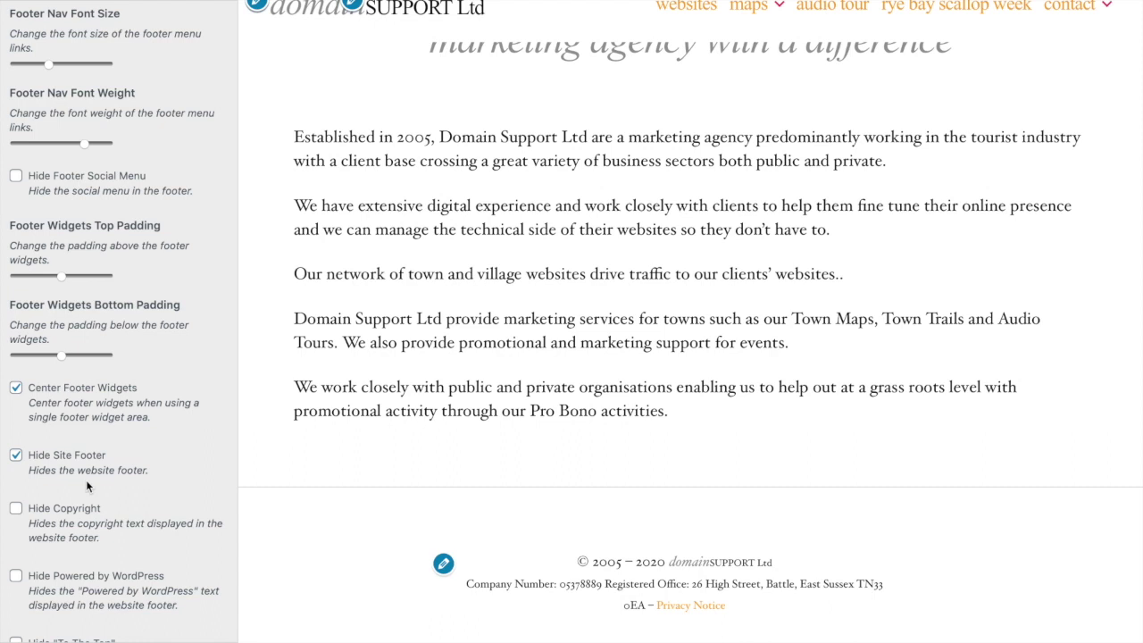
- Choose 1 Footer Sidebar and return to the main sections list
scroll(86, 485, "down", 5)
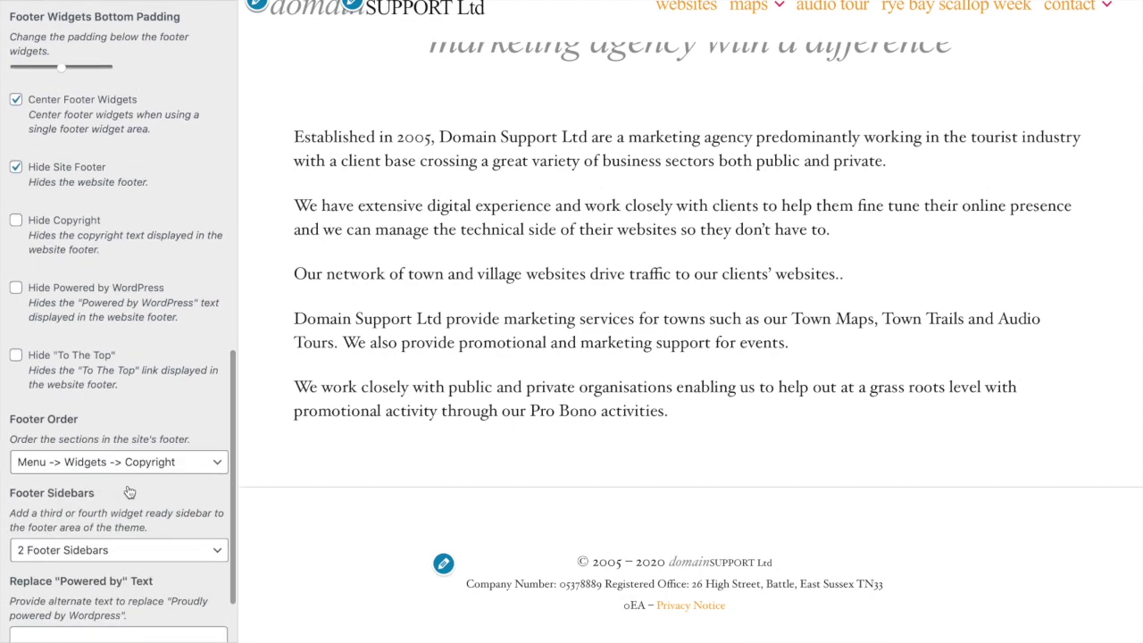
scroll(129, 492, "down", 2)
left_click(87, 460)
left_click(85, 448)
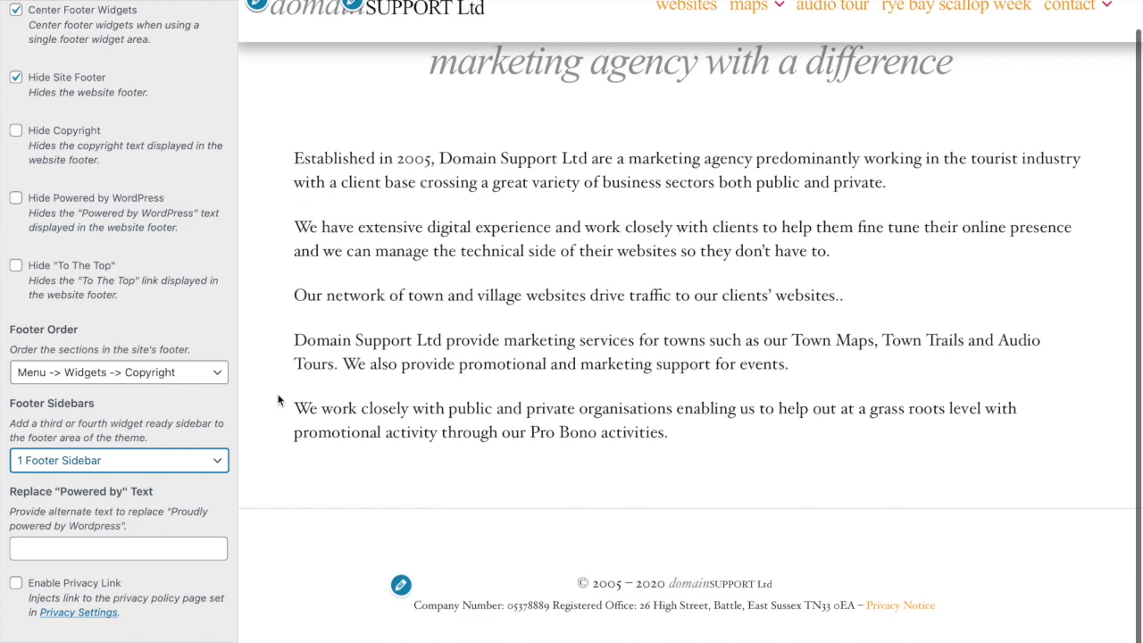
scroll(158, 265, "up", 10)
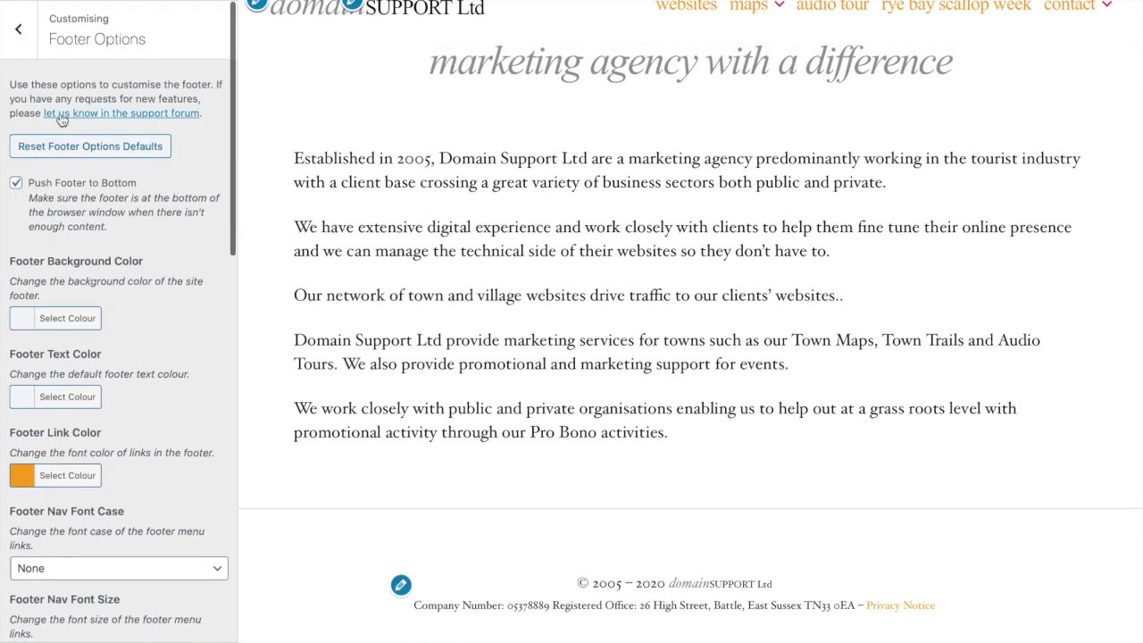
left_click(27, 40)
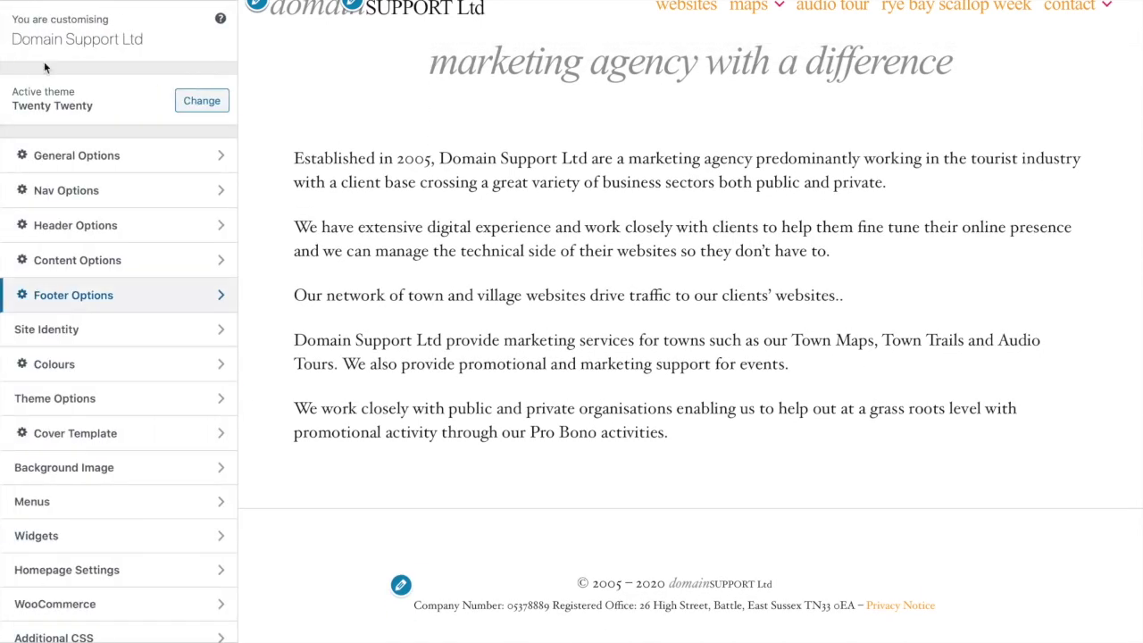
- Set the hex primary colour in Colours to orange #faa61a
left_click(71, 368)
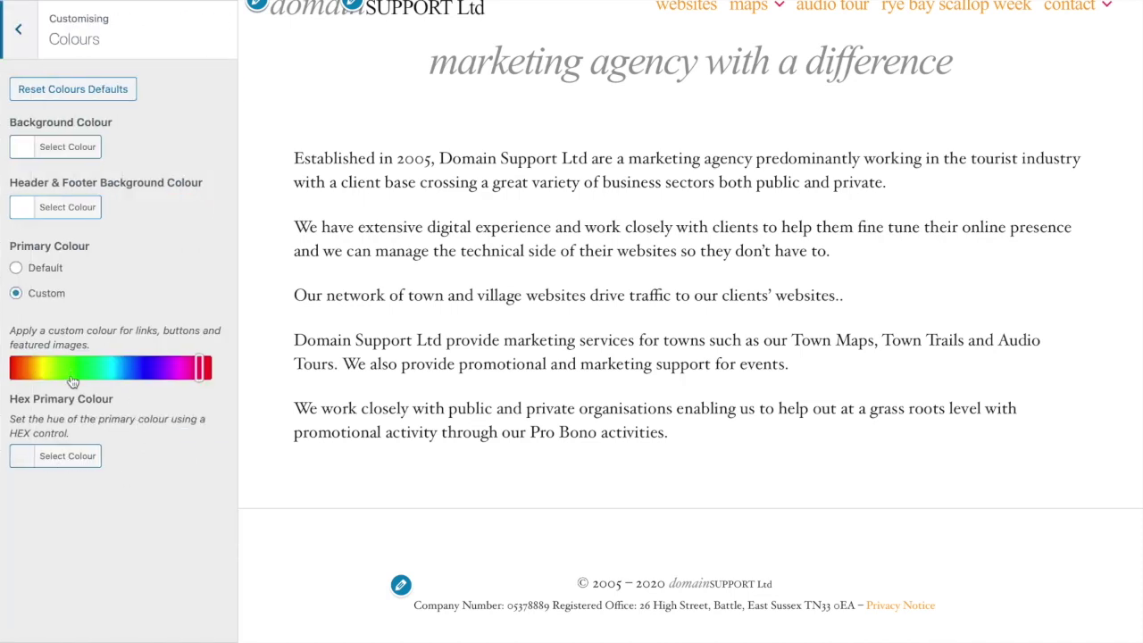
left_click(59, 466)
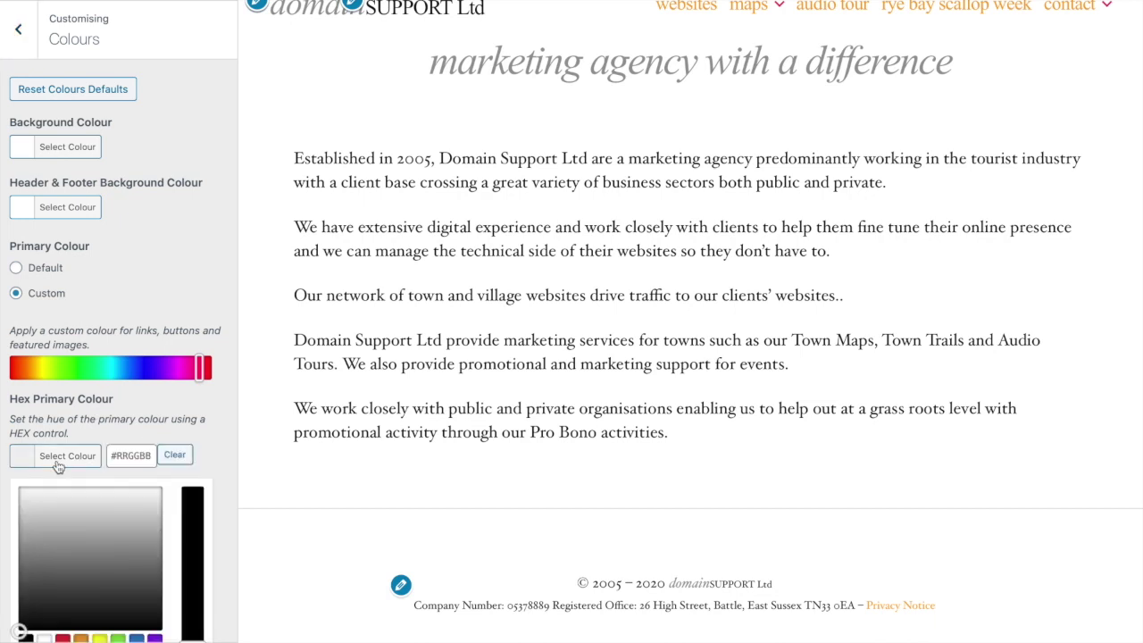
left_click(134, 459)
type("#faa61a")
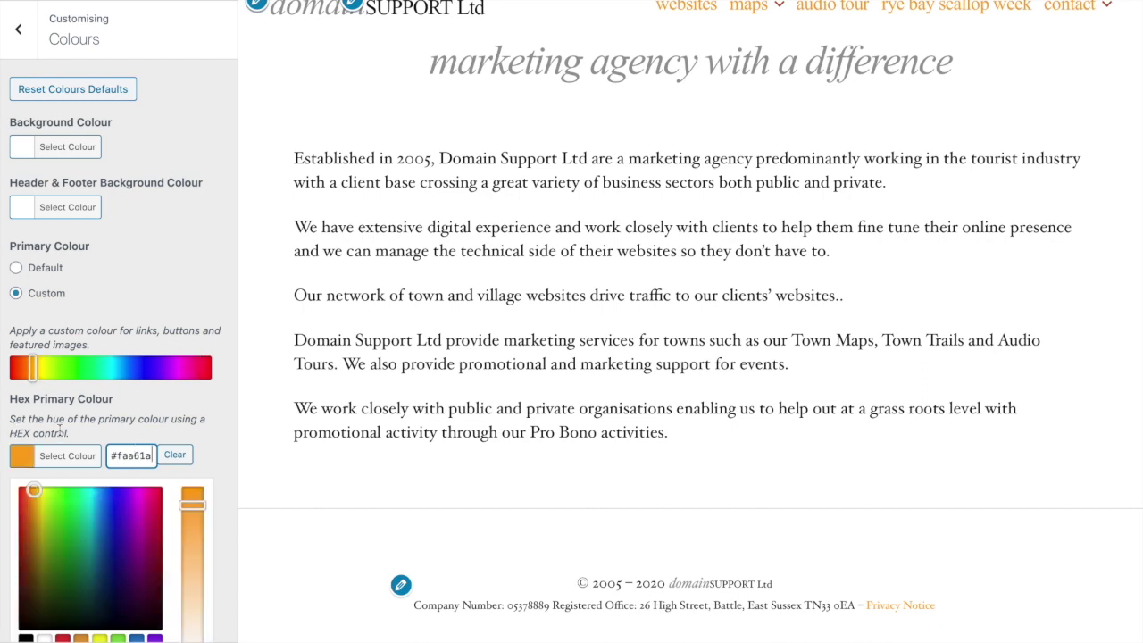
left_click(131, 410)
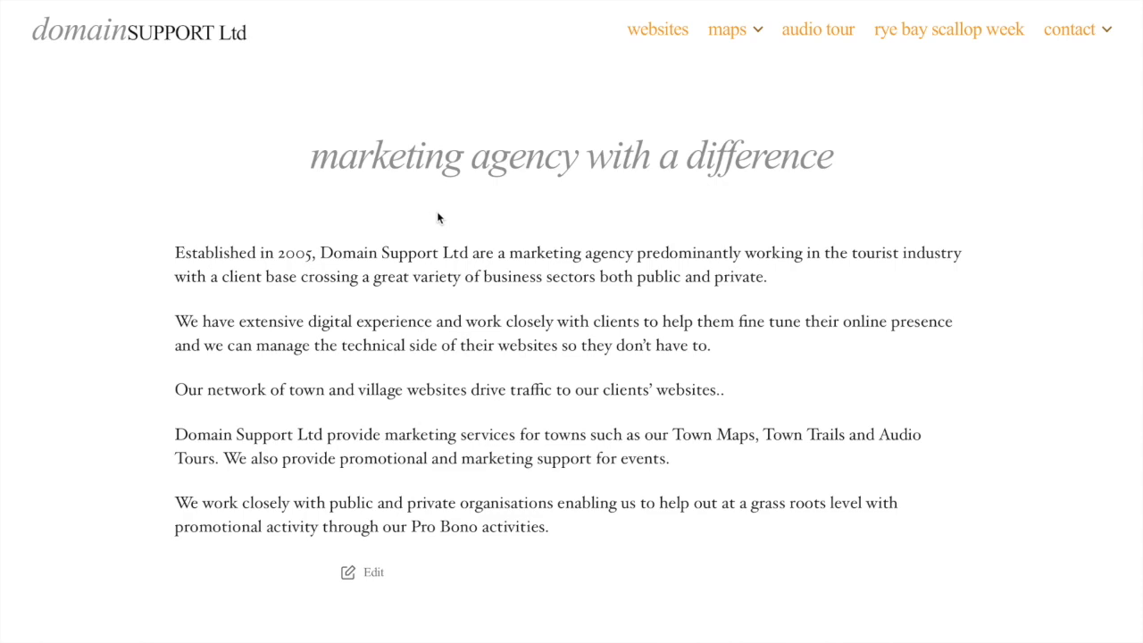
- Scroll the full-width preview to confirm the menu bar stays pinned above the centred footer
scroll(504, 232, "down", 3)
scroll(505, 234, "up", 3)
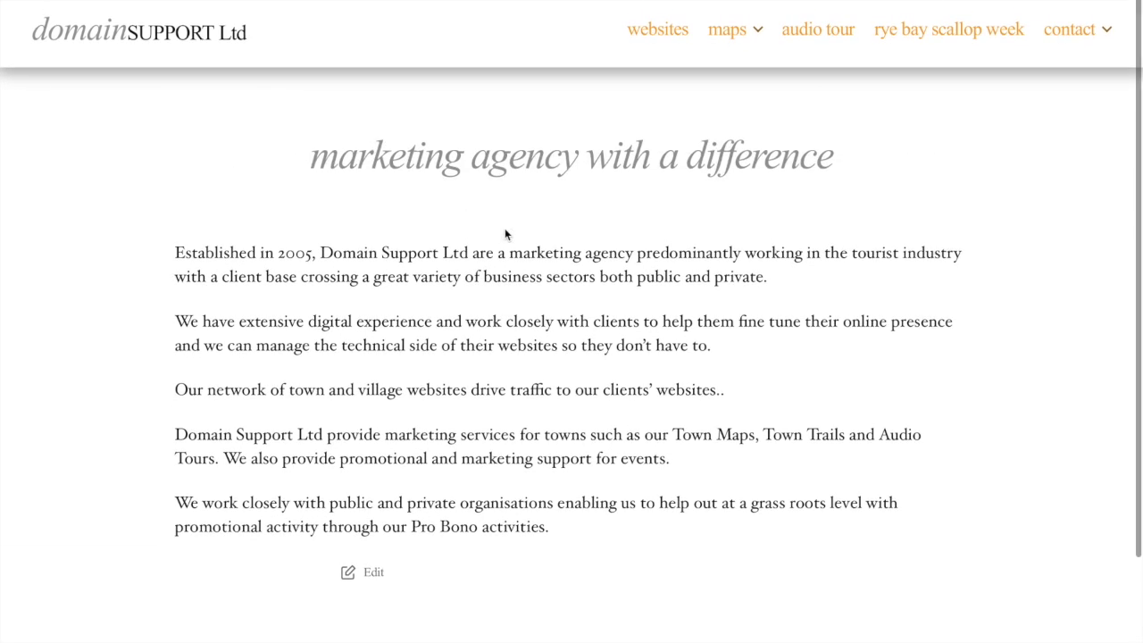
scroll(504, 234, "down", 3)
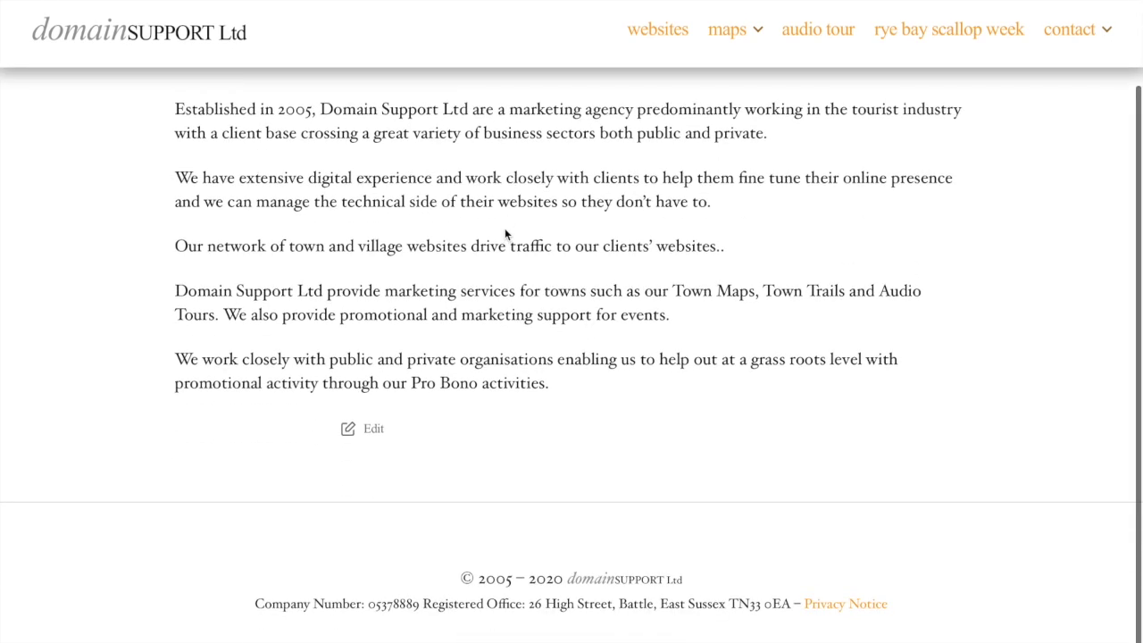